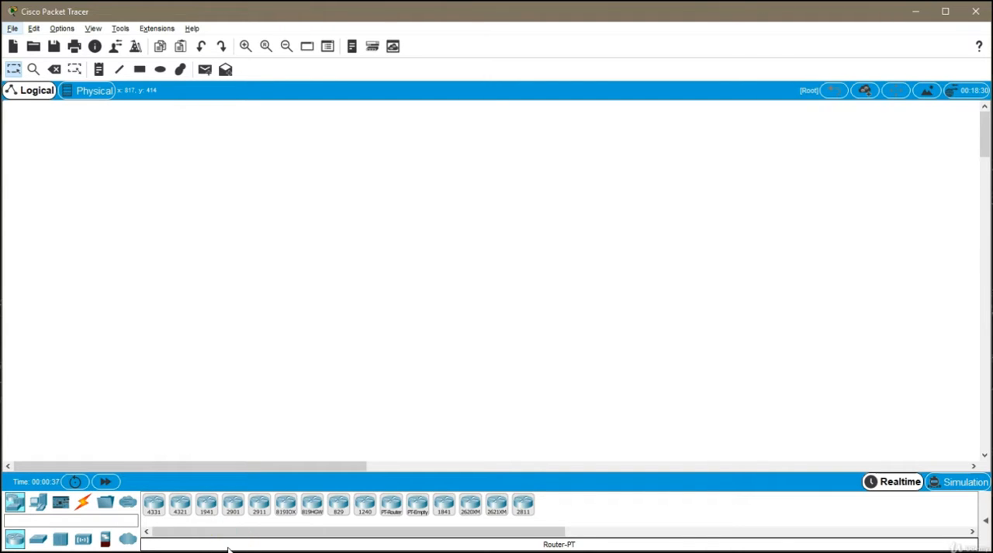
- Place a 2901 router in the workspace and a 2960 switch to its right
left_click(235, 505)
left_click(117, 263)
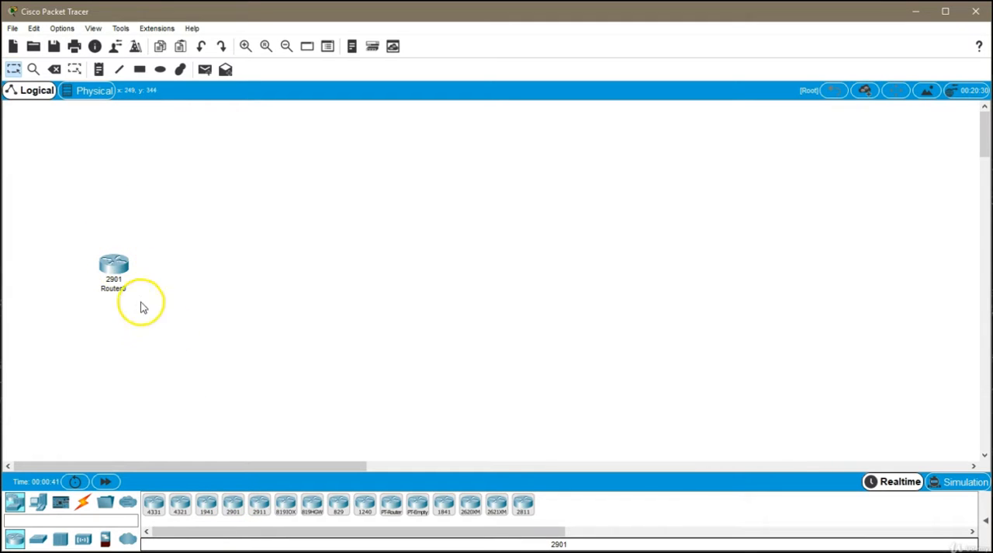
left_click(37, 538)
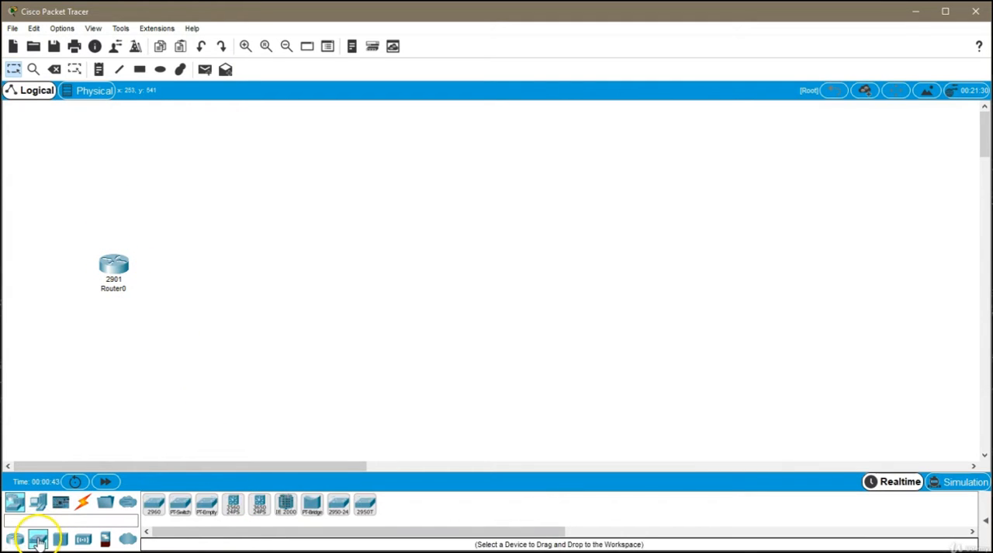
left_click(154, 504)
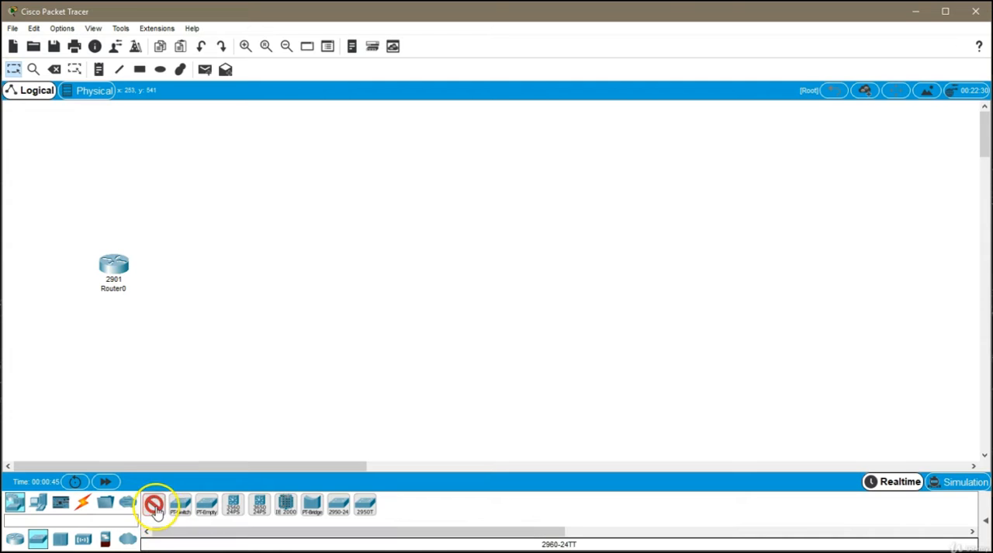
left_click(212, 267)
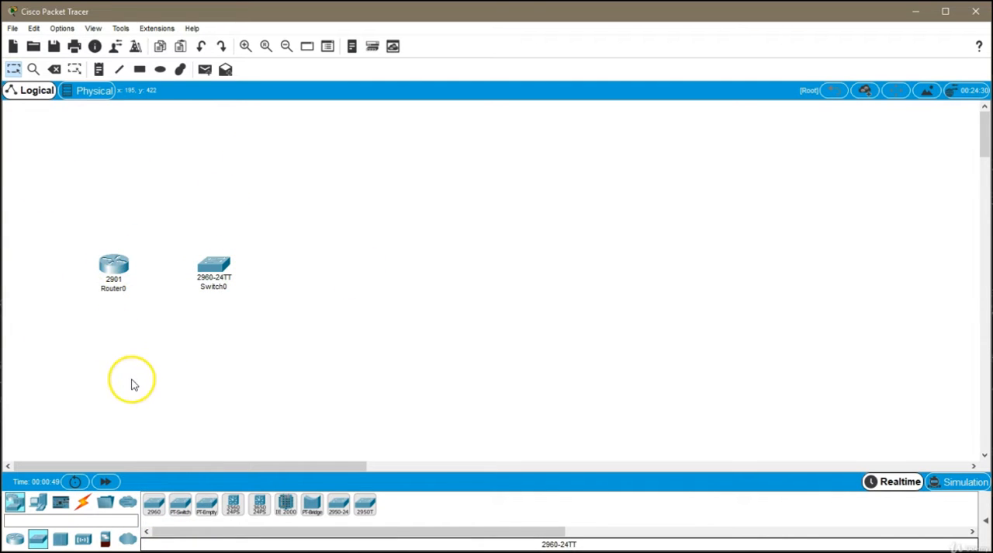
- Add a PC to the right of the switch and a laptop above the router
left_click(39, 506)
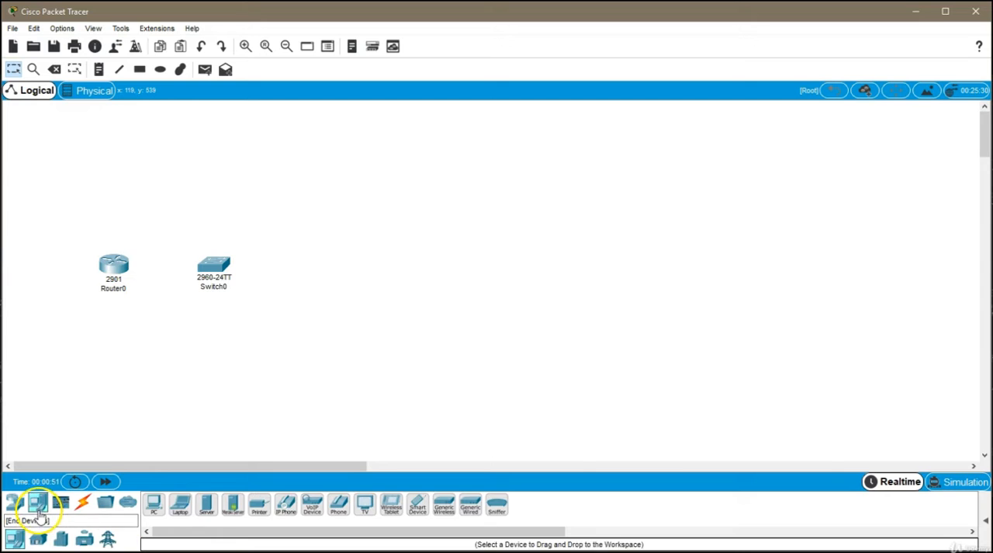
left_click(154, 508)
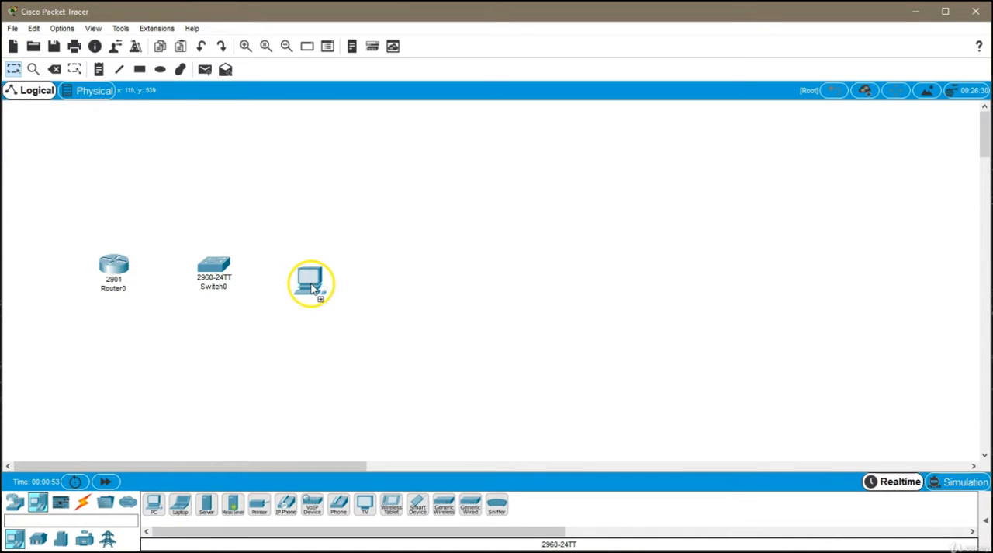
left_click(313, 272)
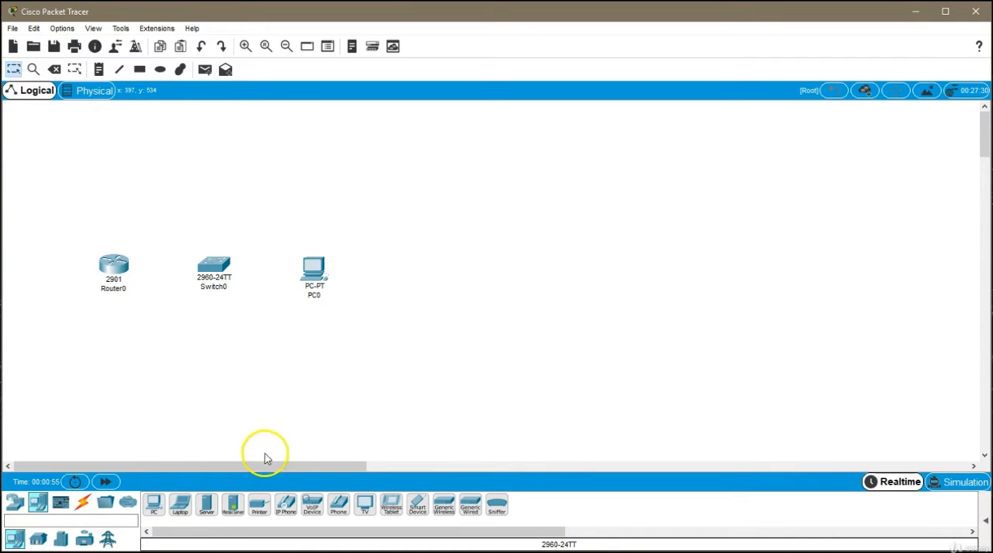
left_click(178, 511)
left_click(111, 194)
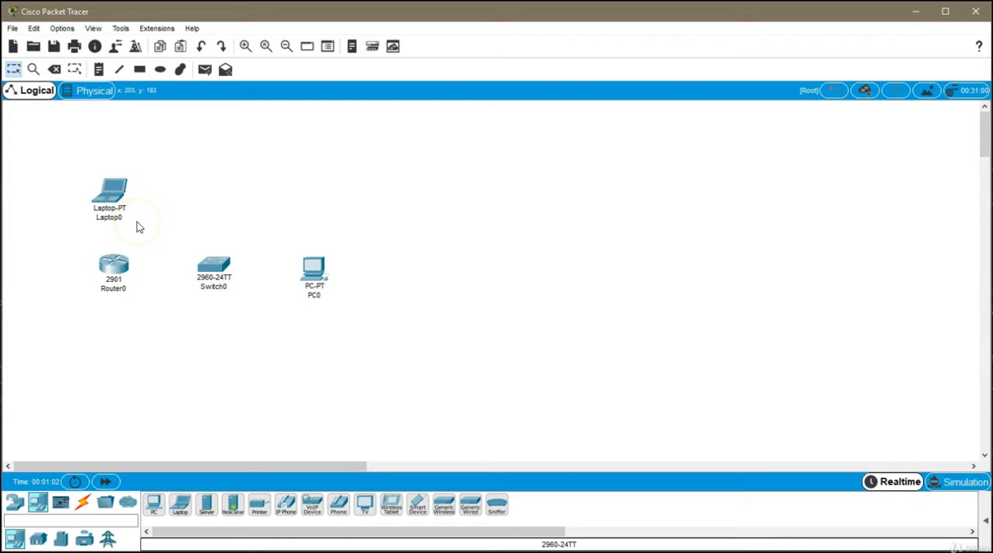
- Rename the router R1 and the switch S1
left_click(116, 292)
double_click(121, 289)
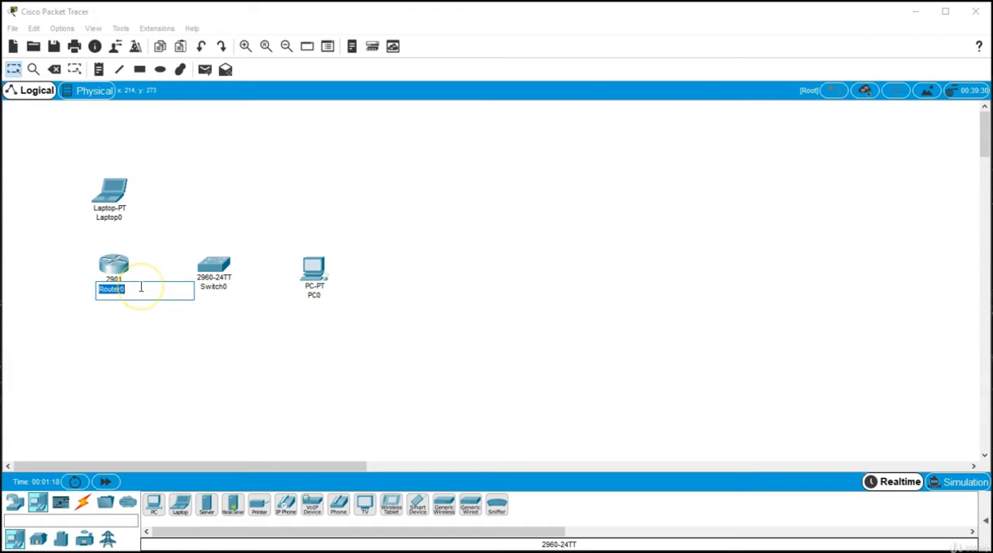
type("R1")
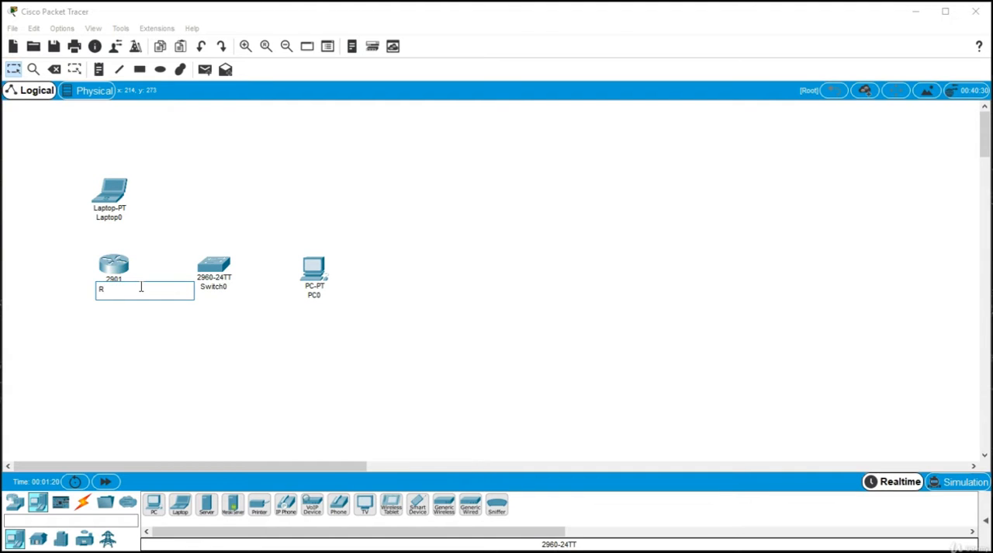
left_click(222, 287)
type("S1")
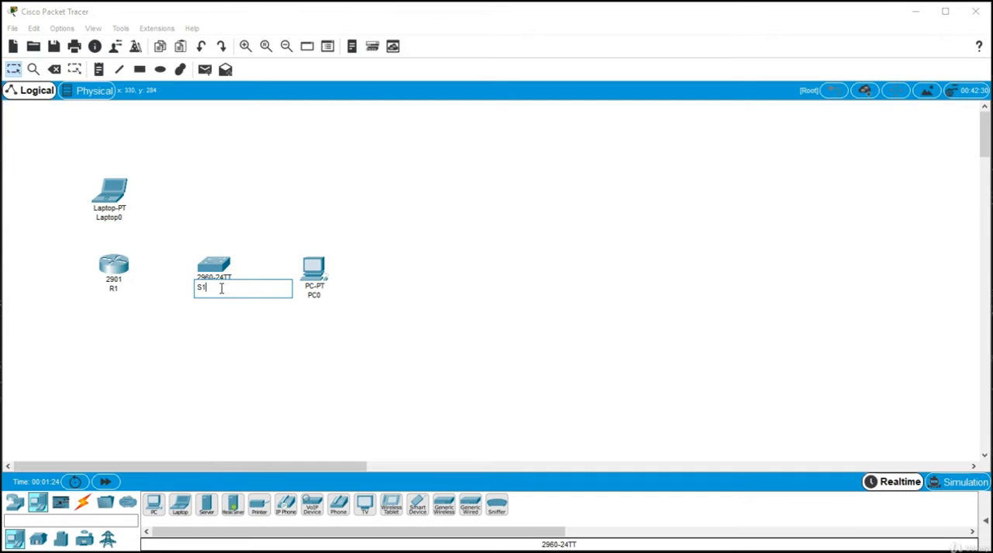
- Rename the PC User and the laptop Admin
left_click(318, 295)
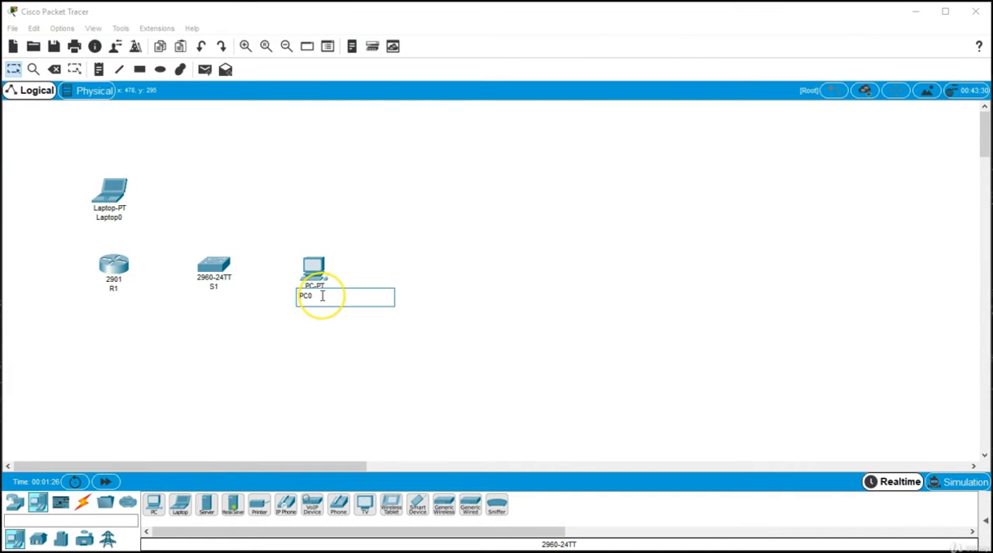
key("BackSpace")
key("BackSpace")
type("User")
left_click(104, 215)
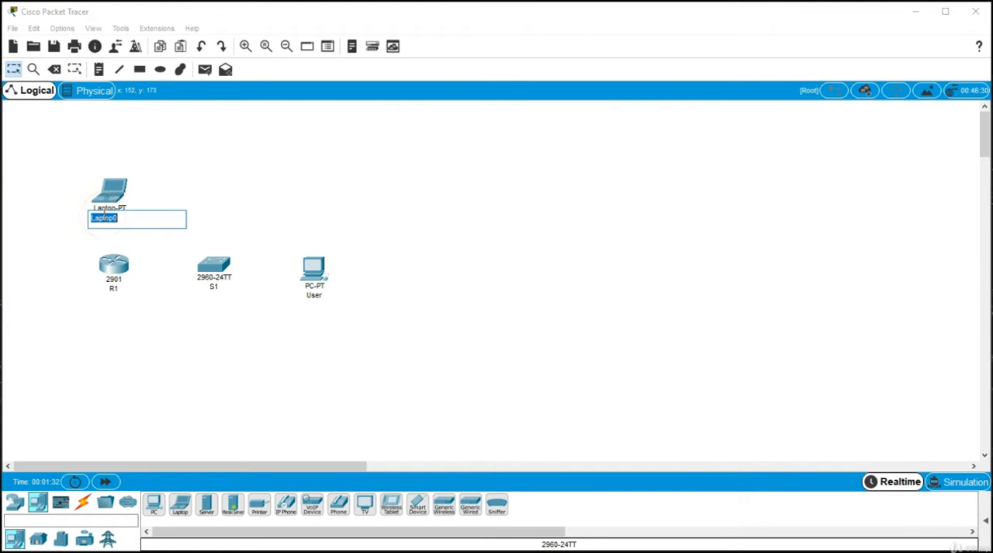
type("Admin")
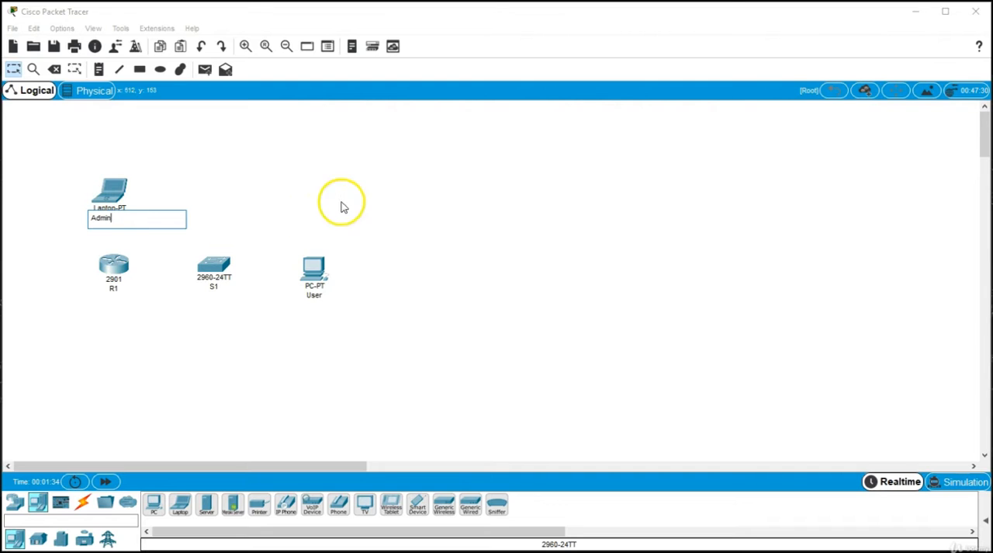
left_click(289, 209)
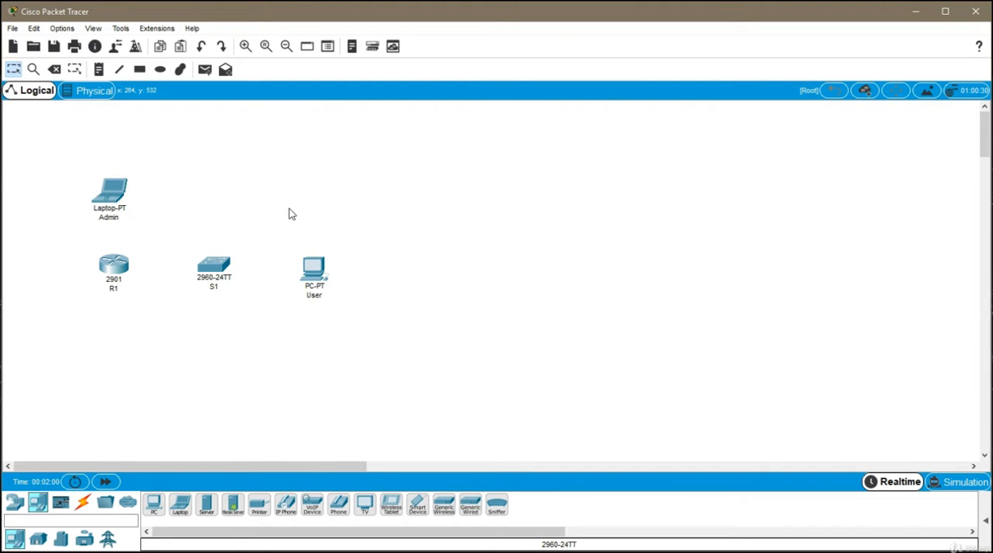
- Connect R1's GigabitEthernet0/1 to S1's GigabitEthernet0/1 with a copper straight-through cable
left_click(84, 506)
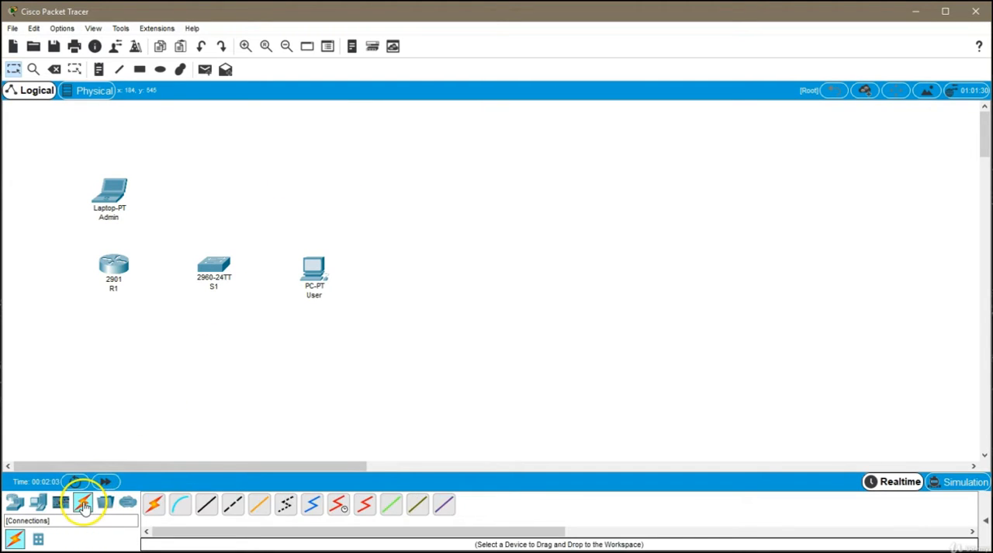
left_click(208, 506)
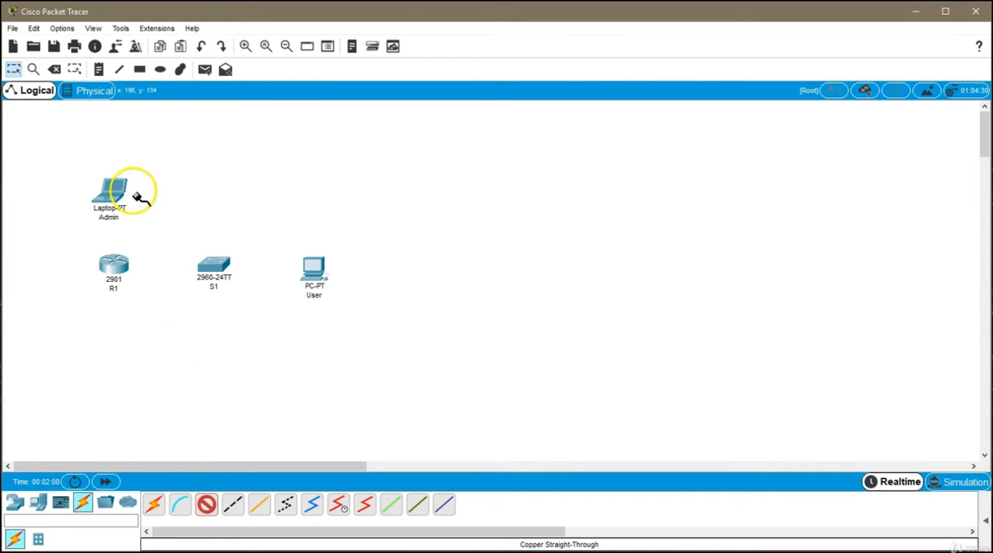
left_click(120, 263)
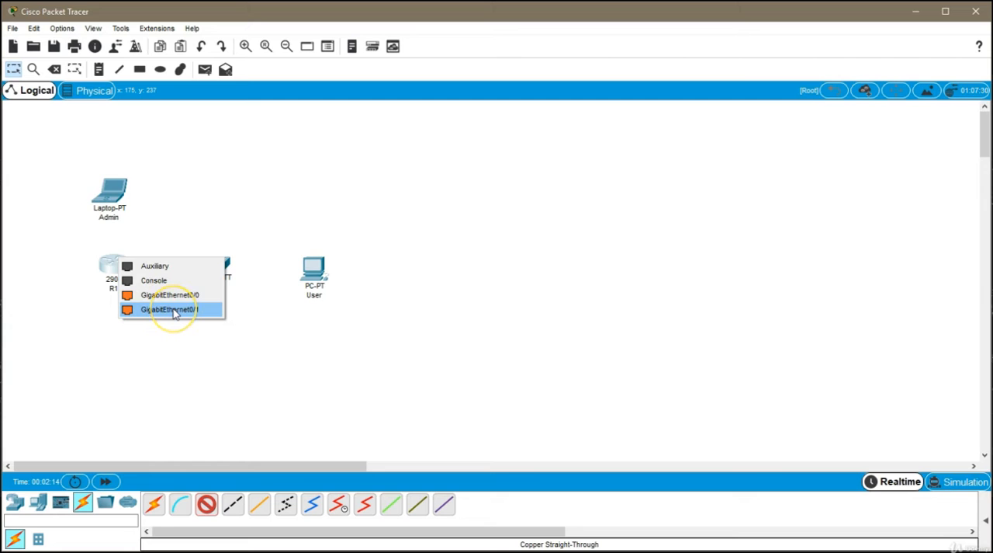
left_click(174, 309)
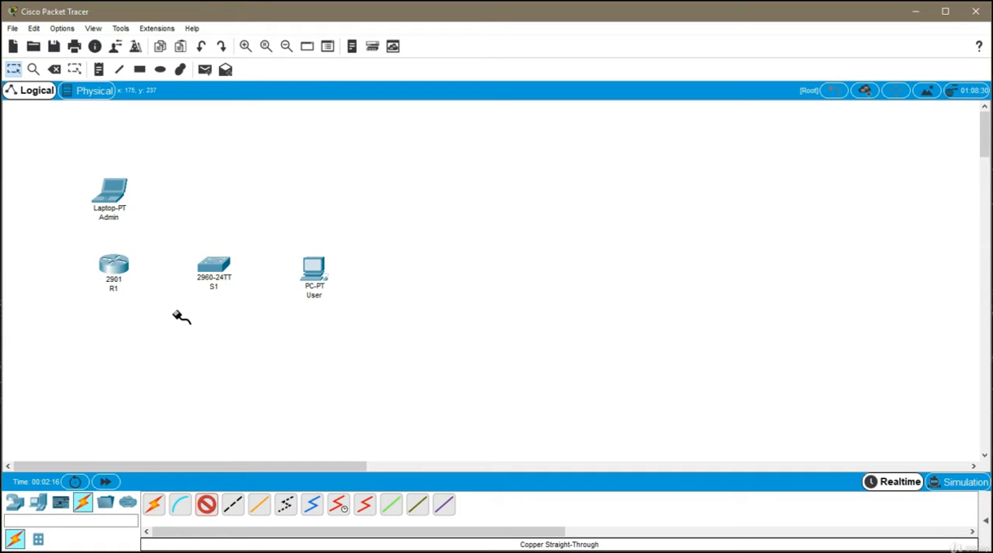
left_click(218, 265)
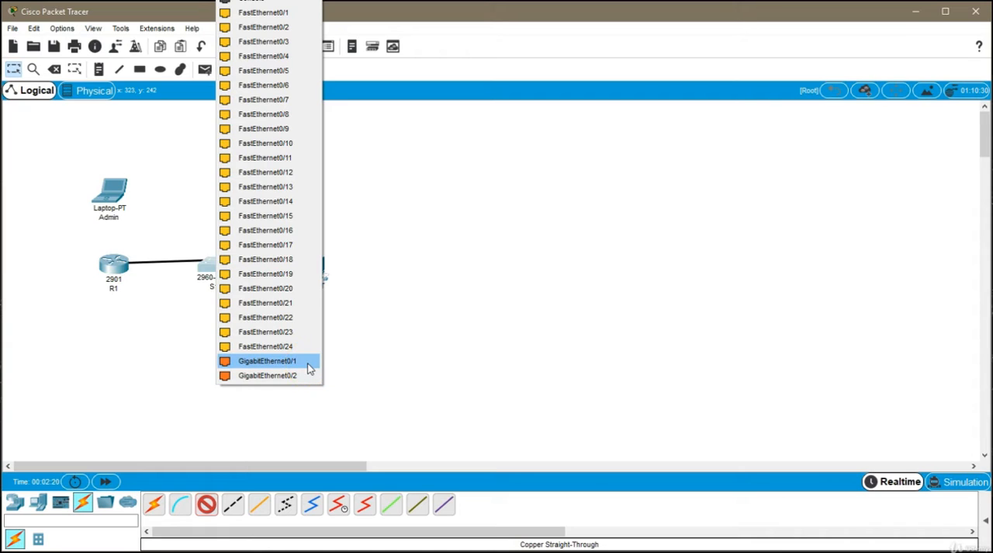
left_click(268, 361)
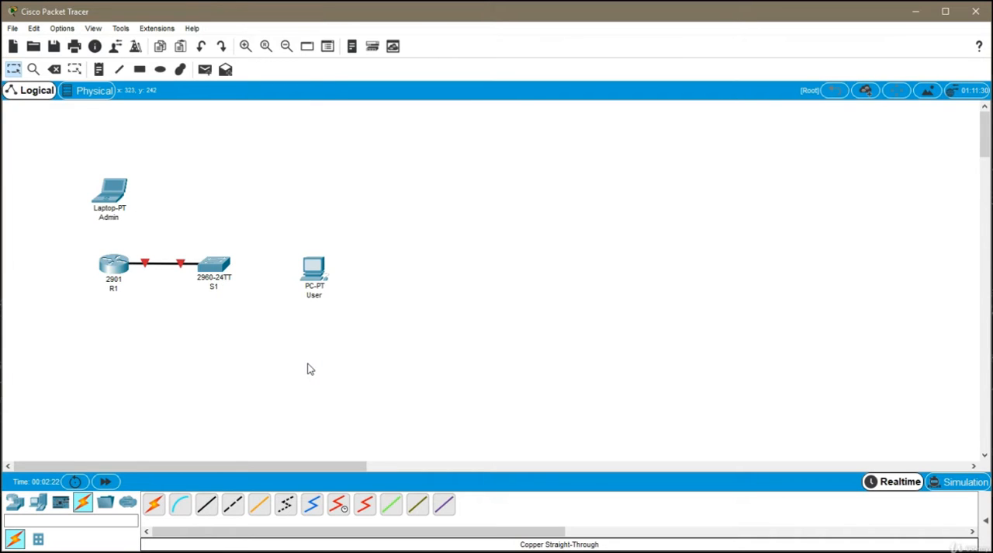
- Connect S1's FastEthernet0/1 to the User PC's FastEthernet0 with a copper straight-through cable
left_click(206, 504)
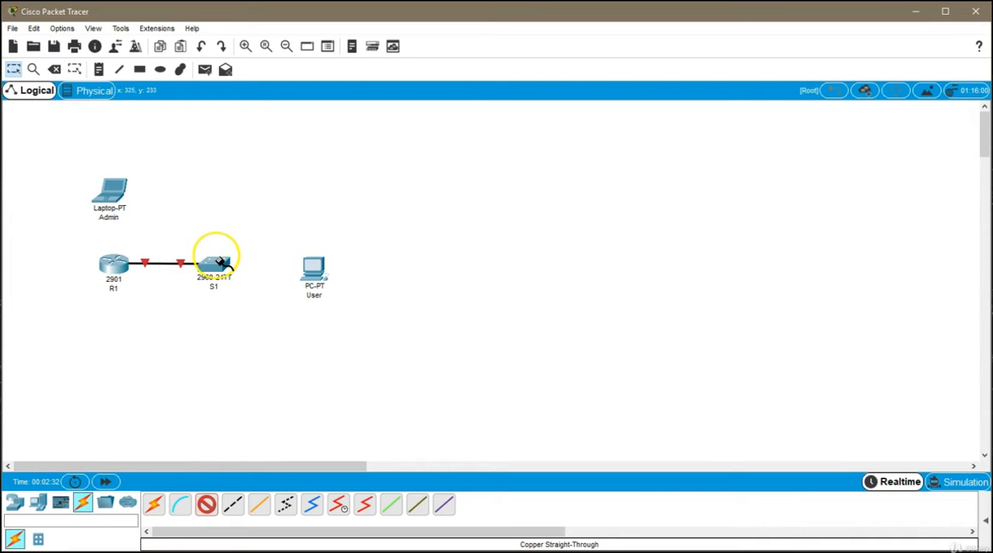
mouse_move(219, 261)
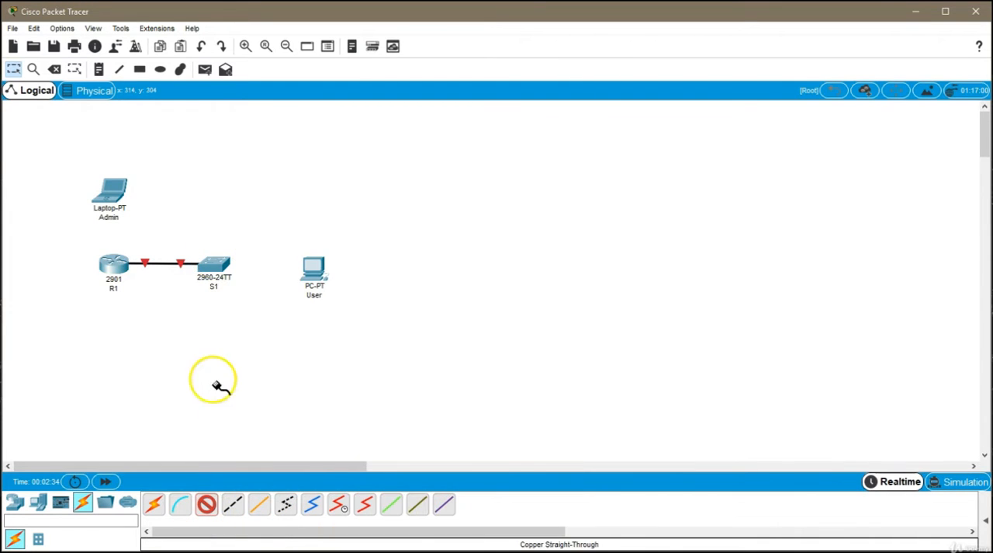
left_click(213, 263)
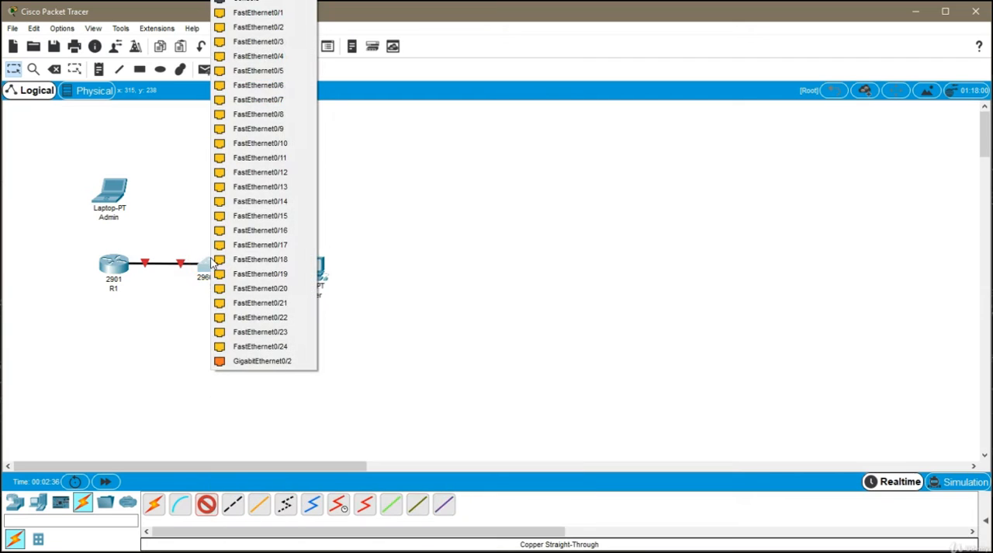
left_click(264, 14)
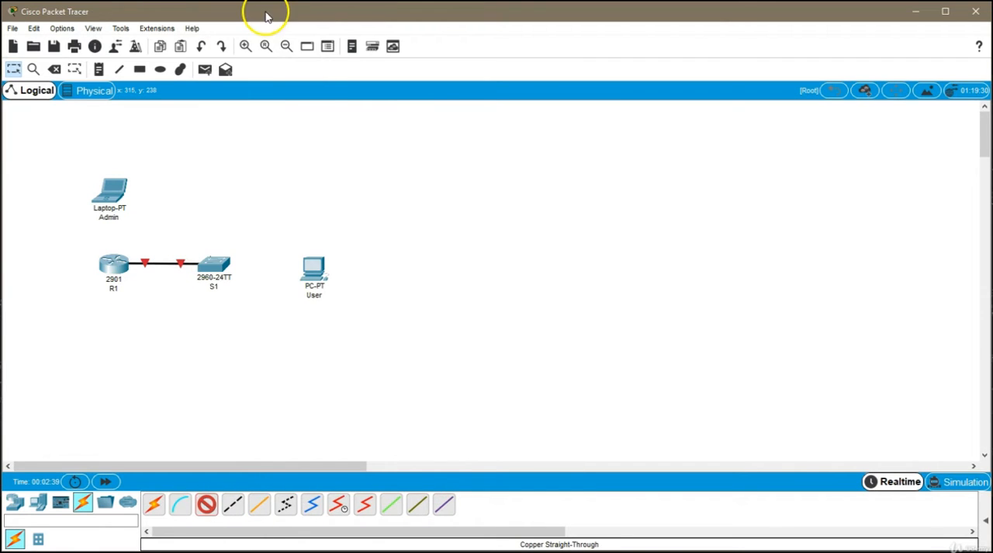
left_click(311, 268)
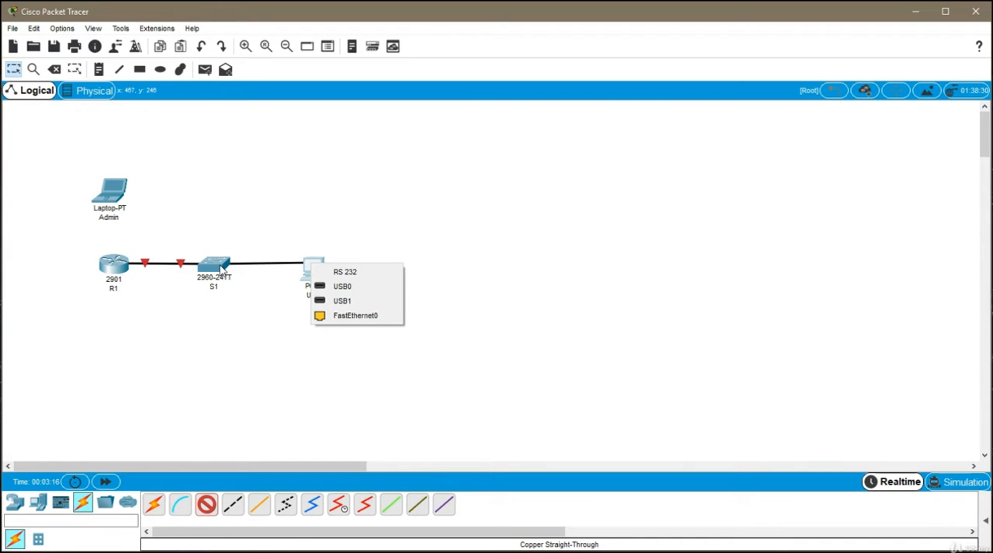
left_click(360, 324)
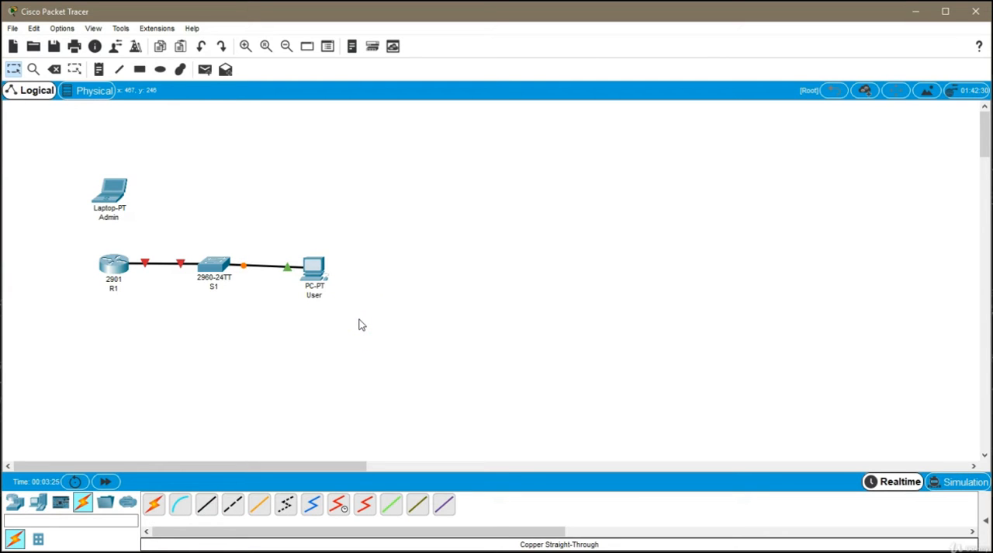
key("alt+d")
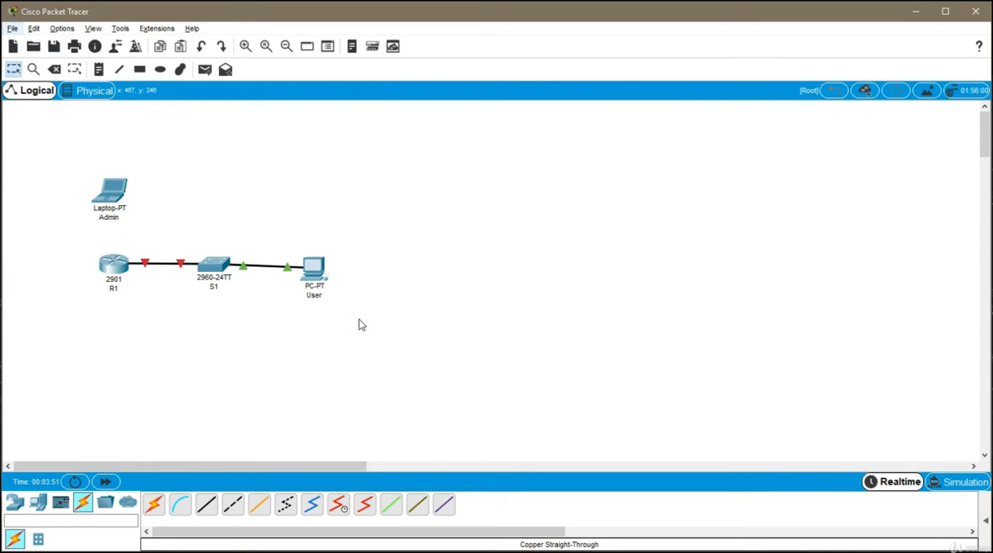
left_click(355, 327)
- Connect the Admin laptop's RS 232 port to R1's Console port with a console cable
left_click(180, 504)
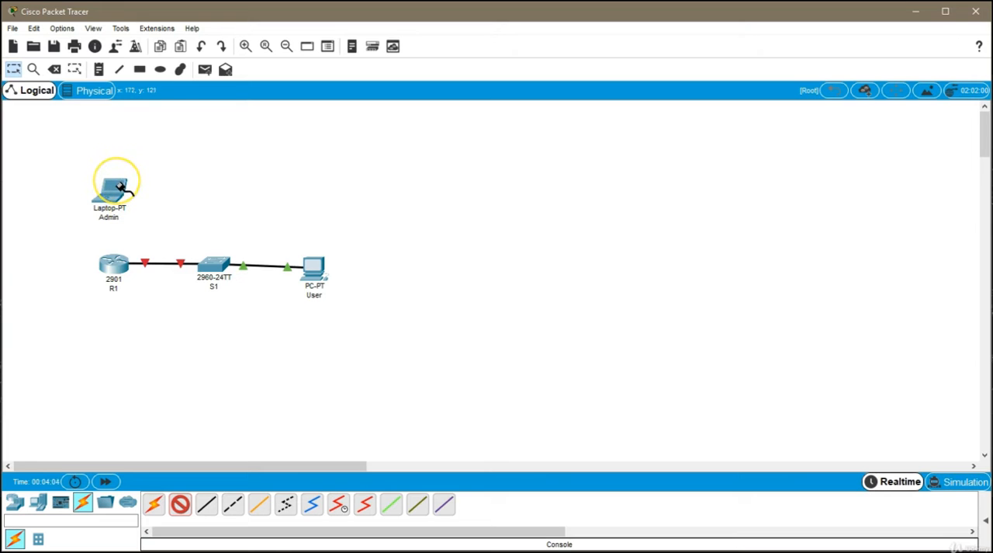
mouse_move(120, 187)
left_click(118, 187)
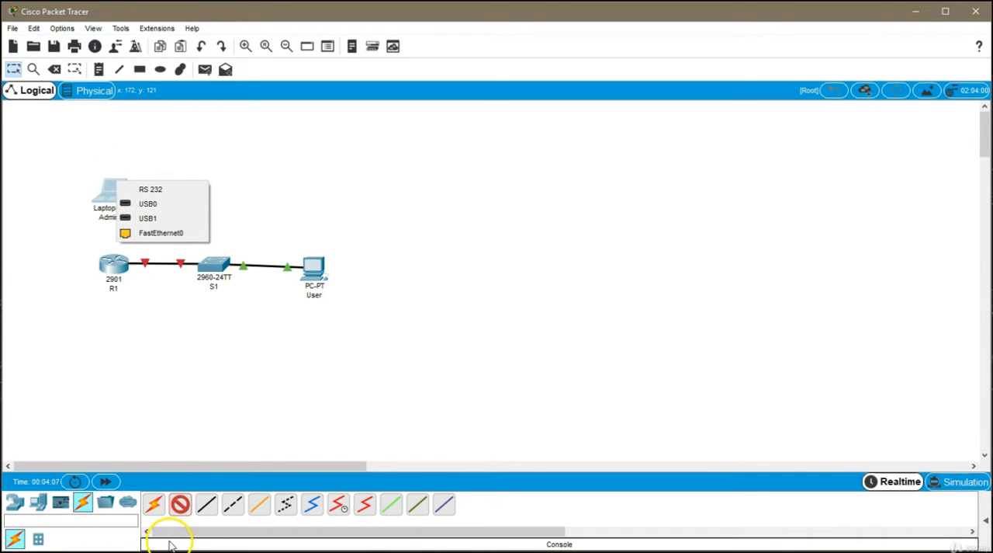
left_click(179, 514)
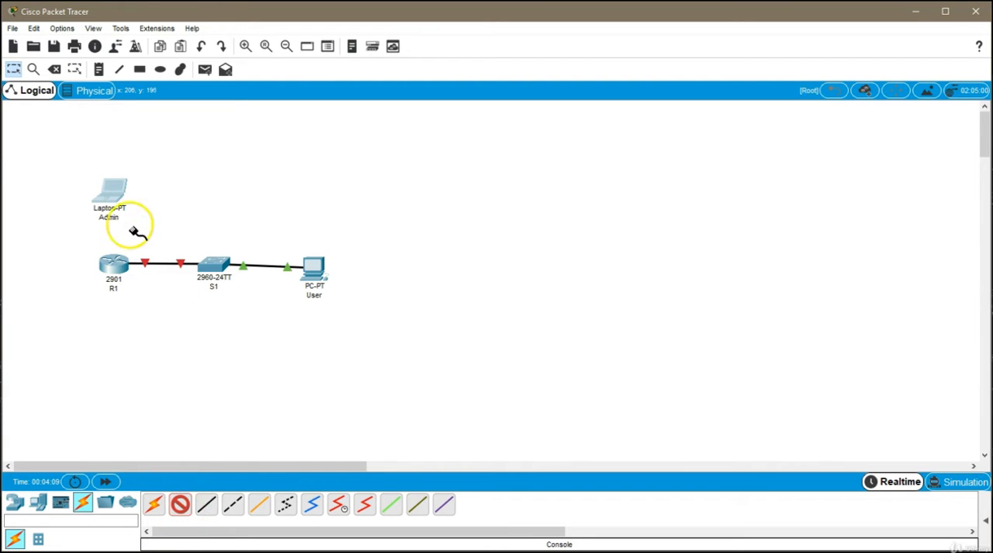
left_click(112, 186)
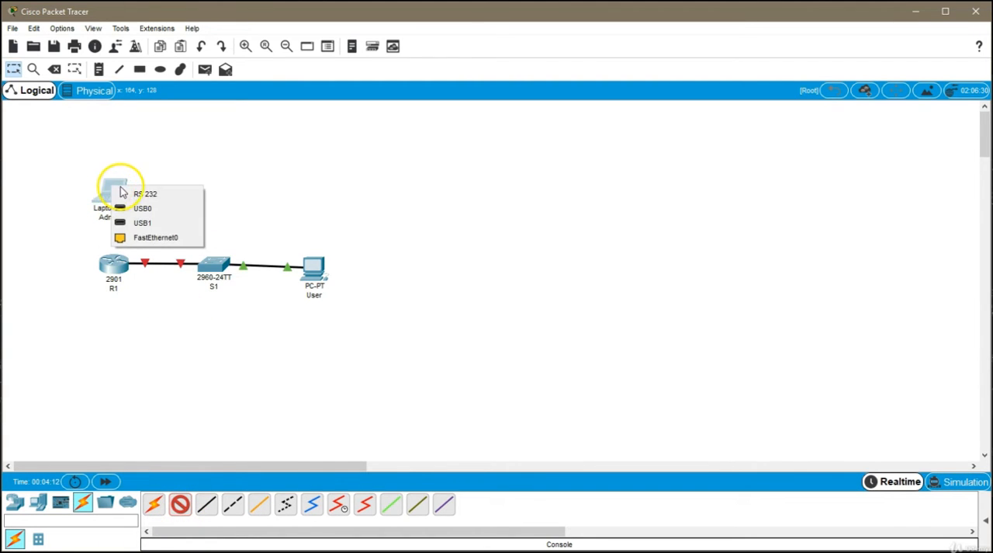
left_click(172, 195)
left_click(121, 264)
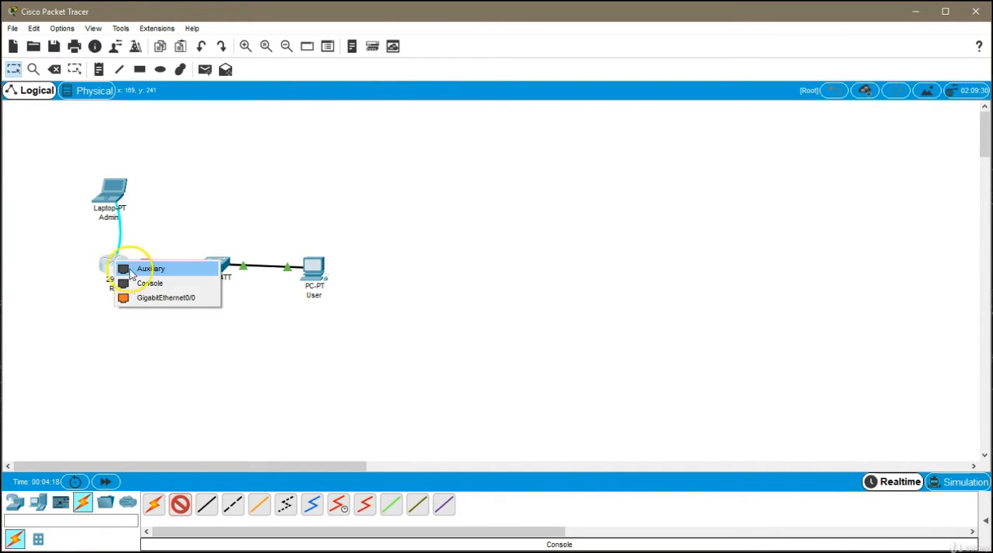
left_click(156, 283)
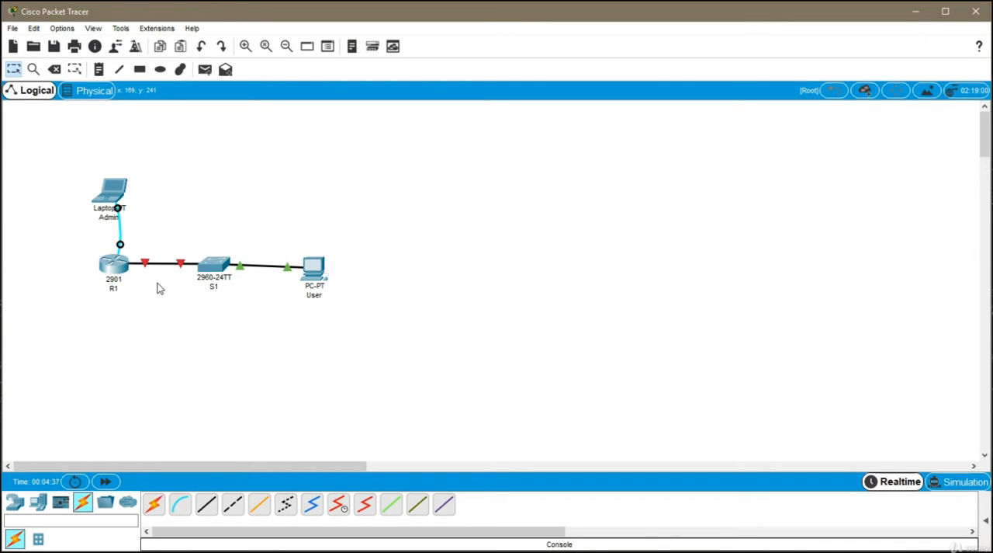
- Open a terminal session from the Admin laptop with the default port settings and decline the initial configuration dialog
left_click(113, 194)
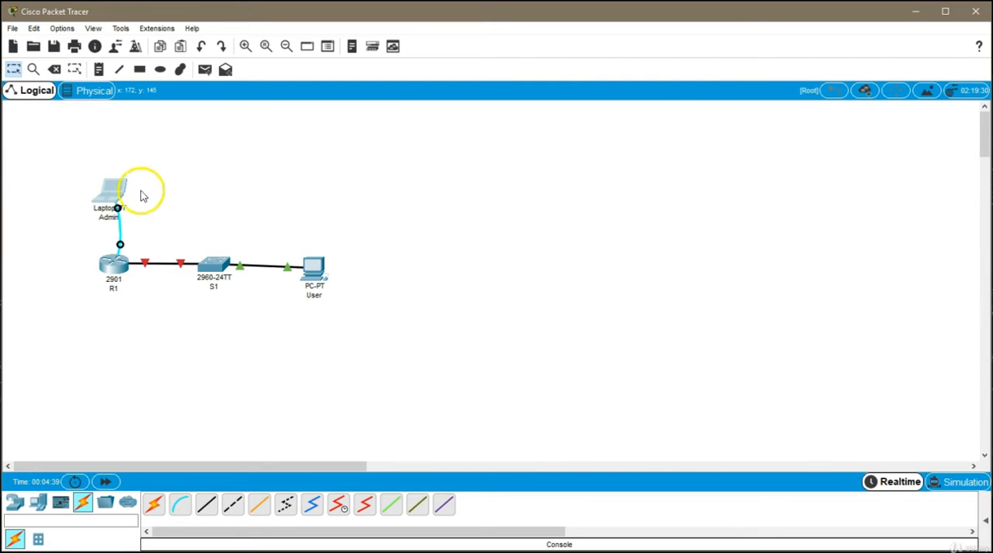
left_click(420, 116)
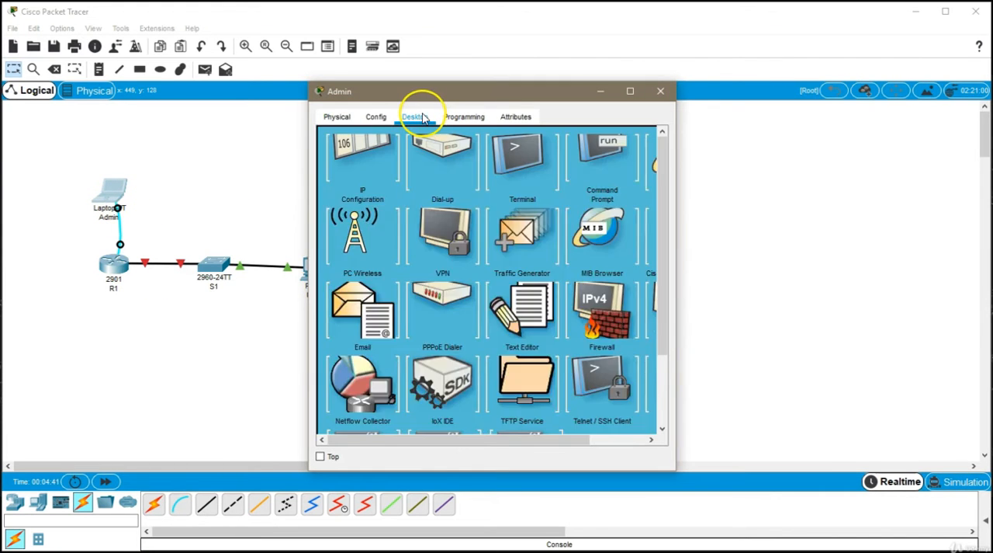
left_click(521, 172)
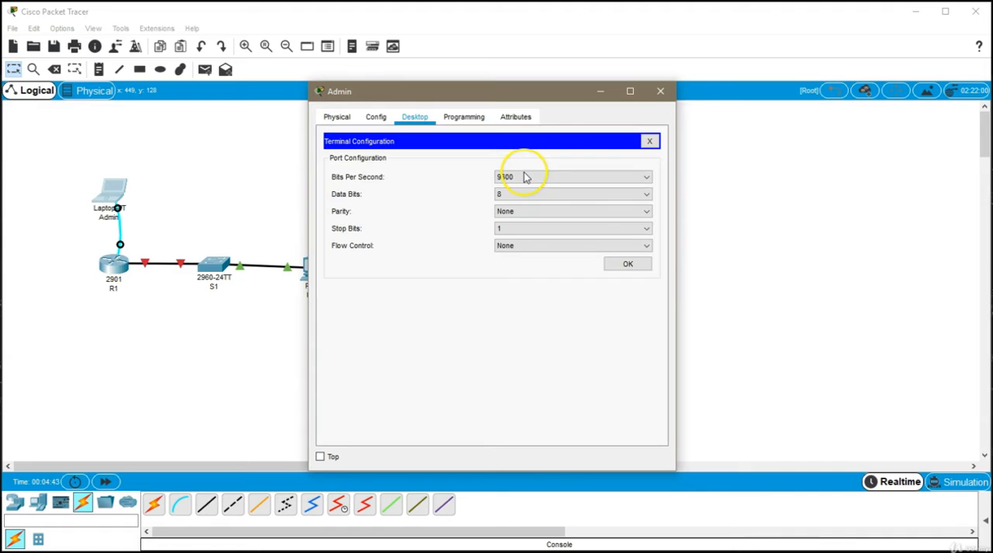
left_click(641, 265)
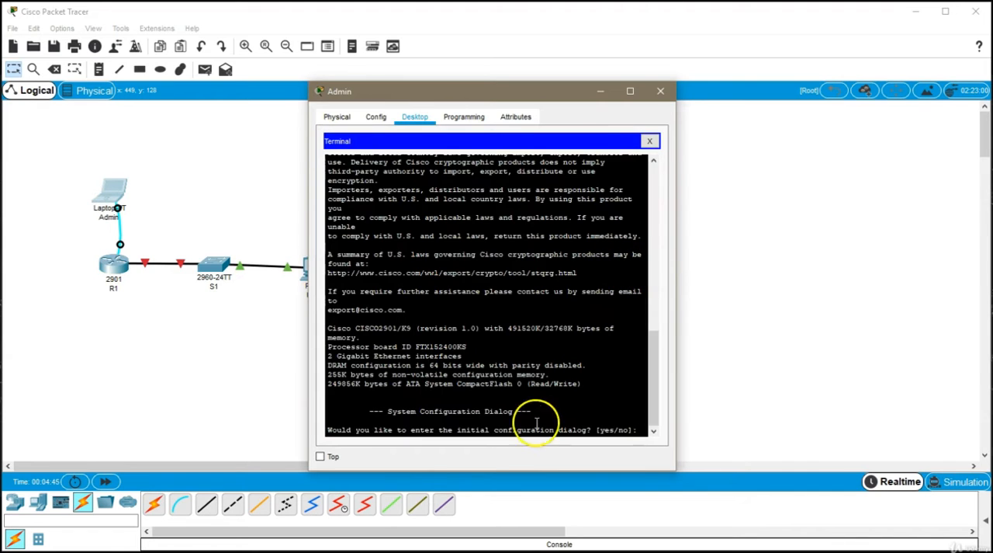
type("no")
key("Return")
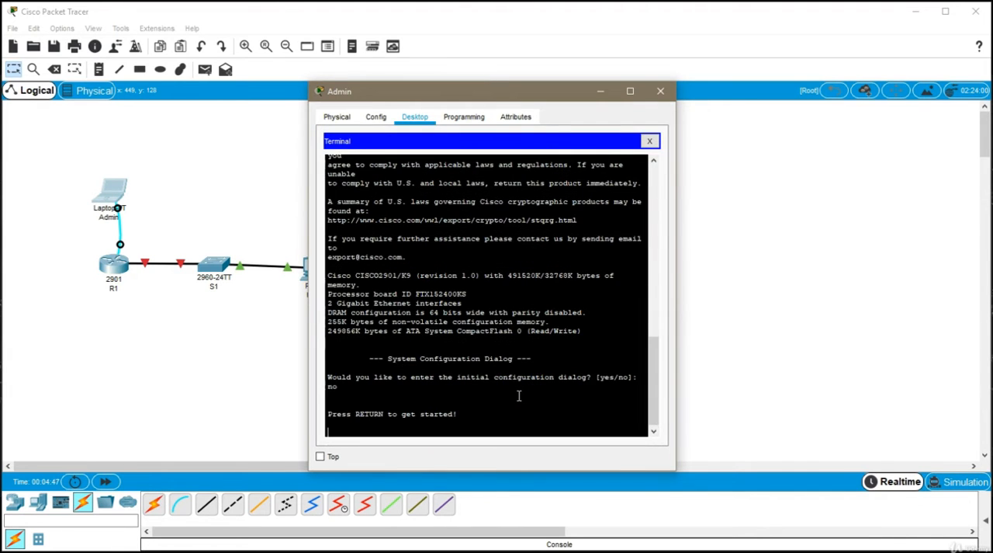
key("Return")
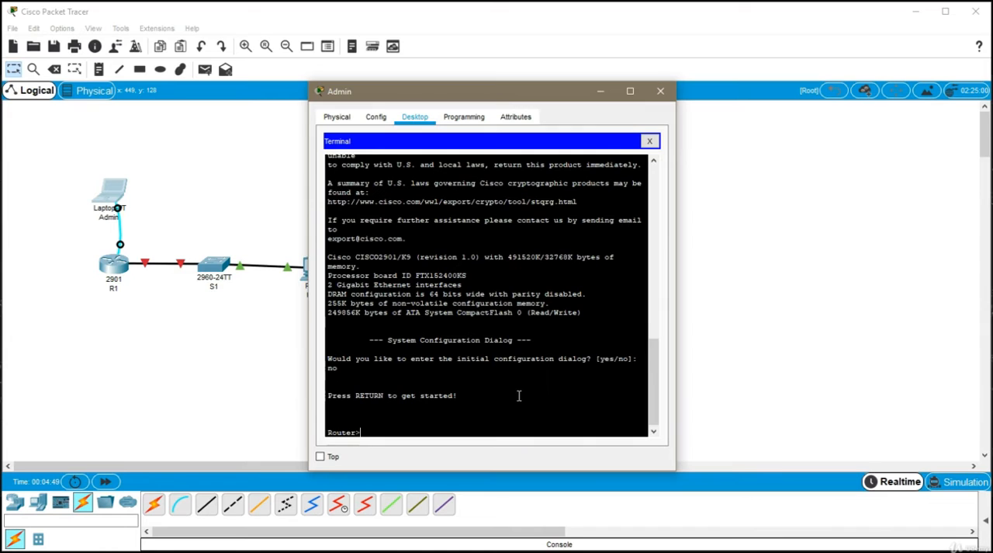
- Enter privileged mode and global configuration mode on the router, and set its hostname to R1
left_click(351, 429)
type("enabl")
key("Return")
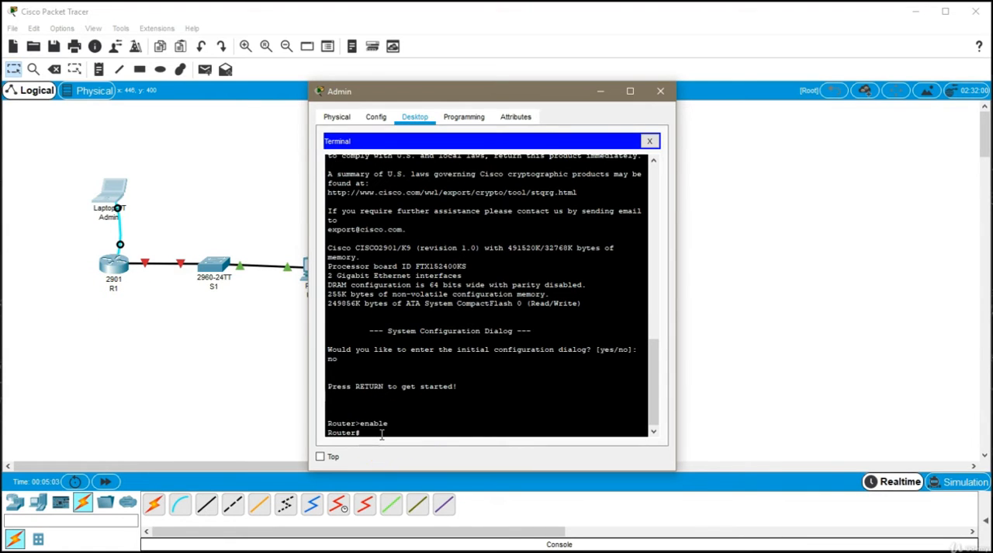
type("configure terminal")
key("Return")
type("me R1")
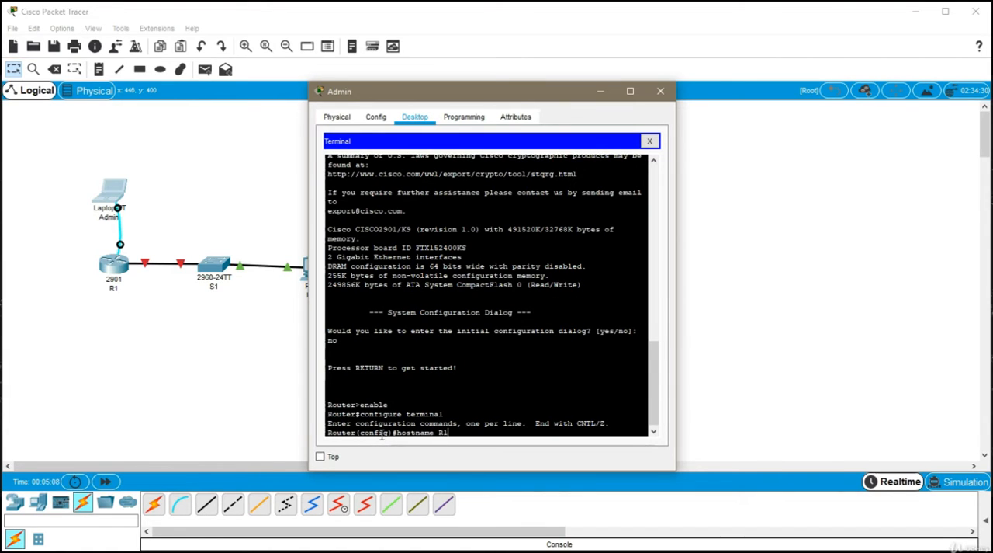
key("Return")
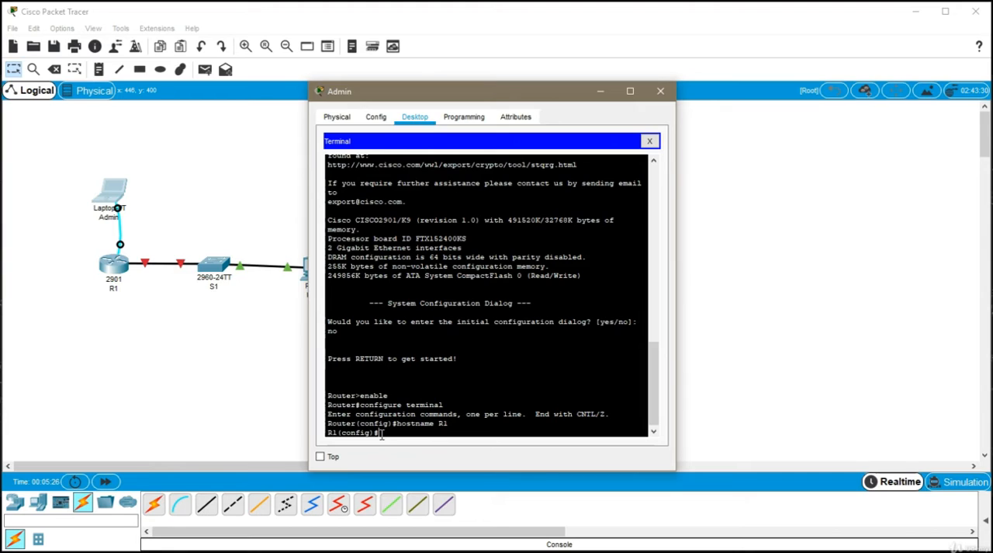
- Assign IP address 10.0.0.1 with subnet mask 255.255.255.0 to R1's GigabitEthernet 0/1 interface
type("interface")
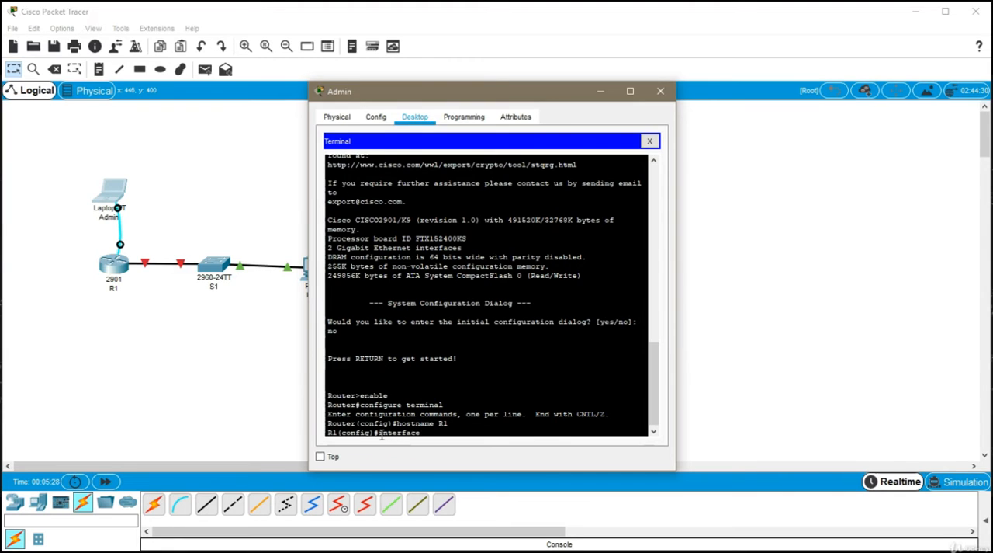
type(" Gig")
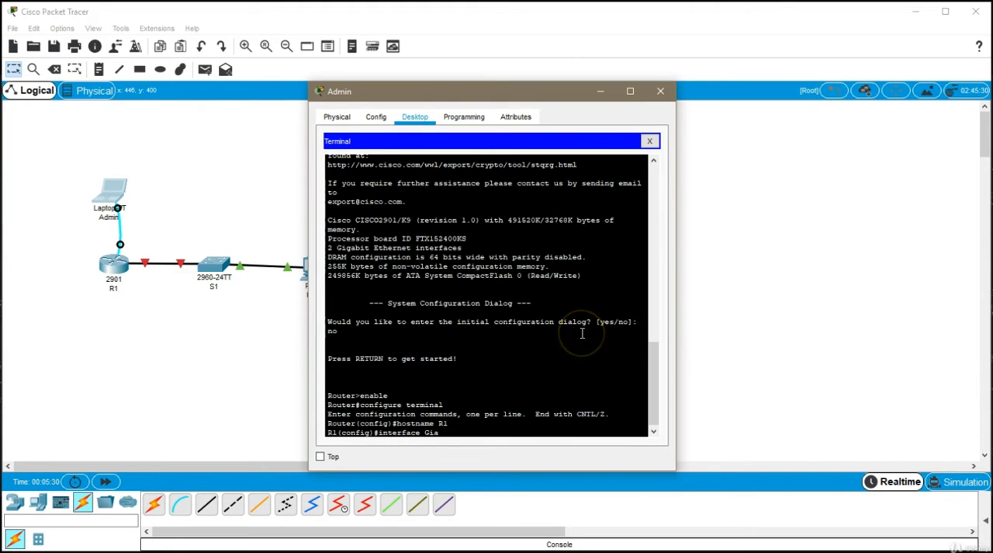
type("abitEther")
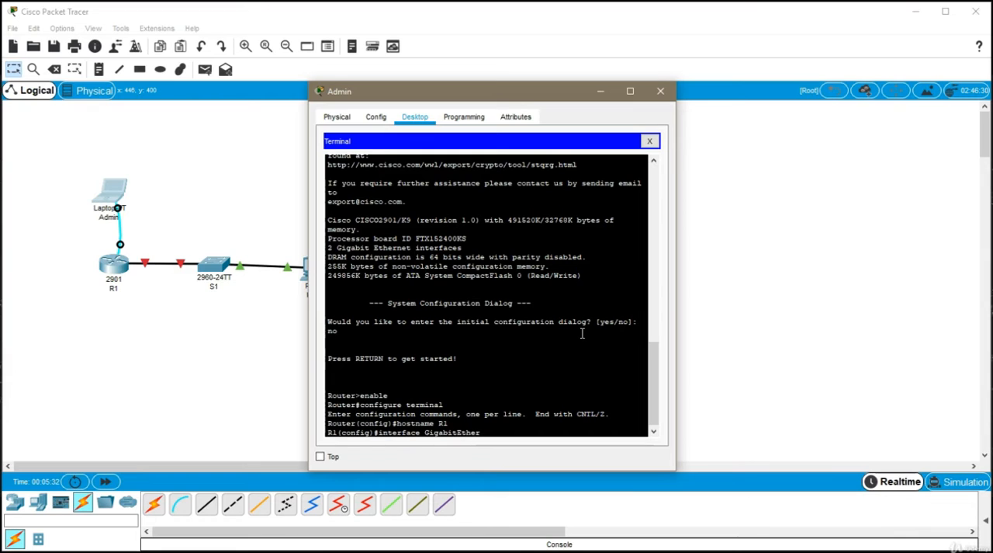
type("net 0/1")
key("Return")
type("ip a")
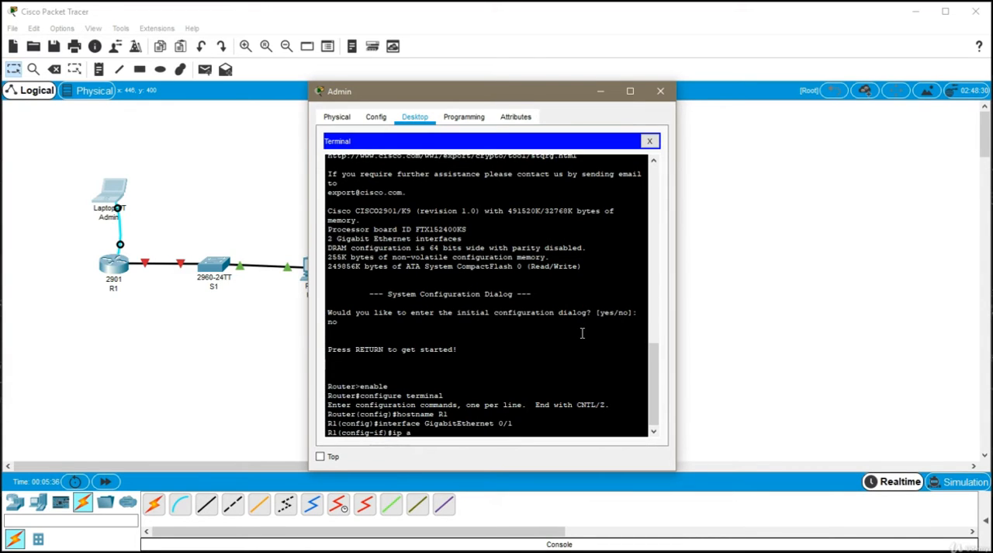
type("ddress 10.0.0.1 255.255")
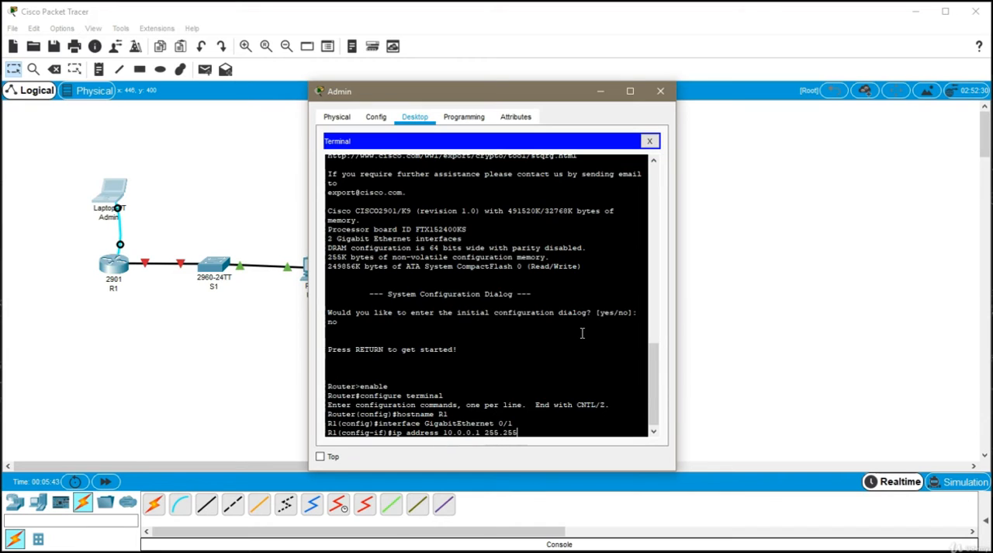
type(".255.0")
key("Return")
- Enable R1's GigabitEthernet 0/1 interface with no shutdown and close the Admin laptop's window
type("no shutd")
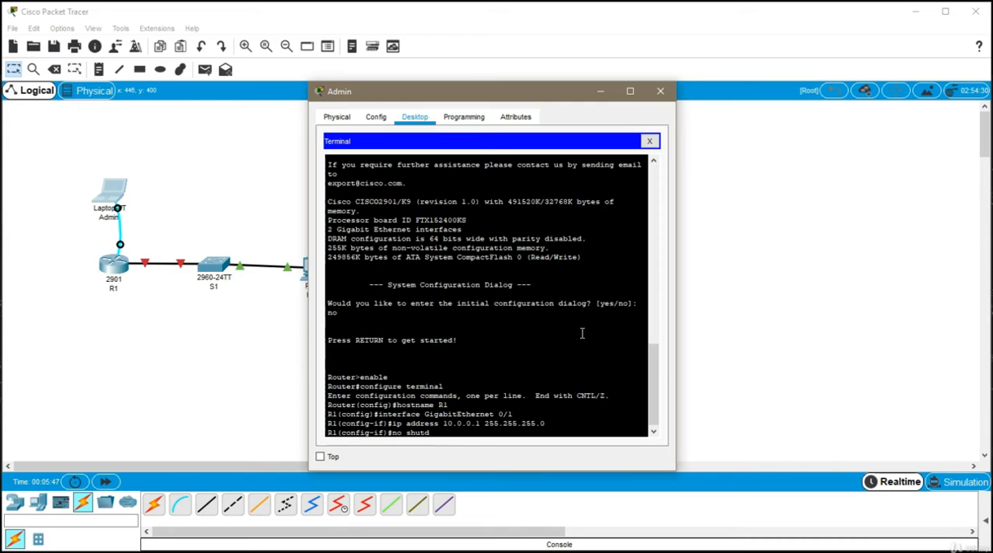
type("own")
key("Return")
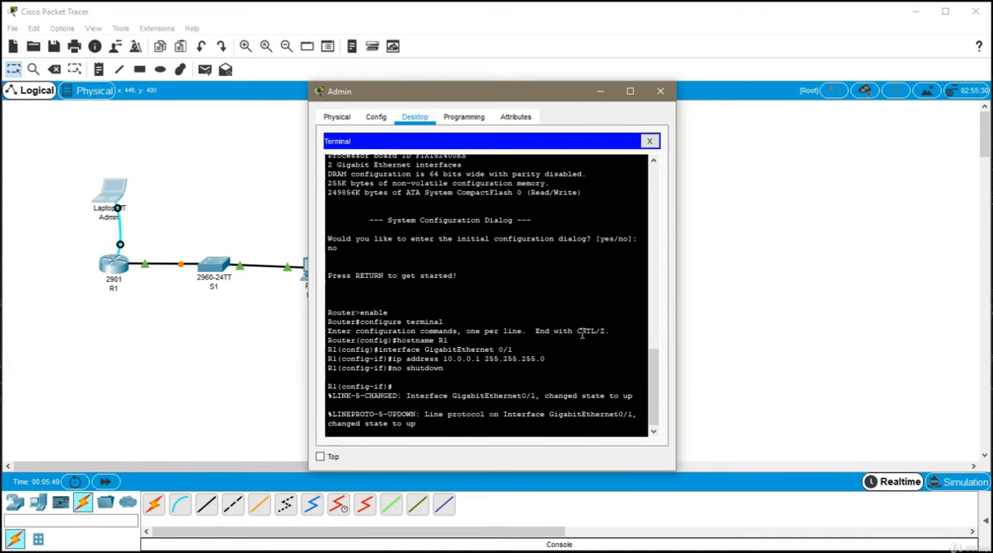
key("Return")
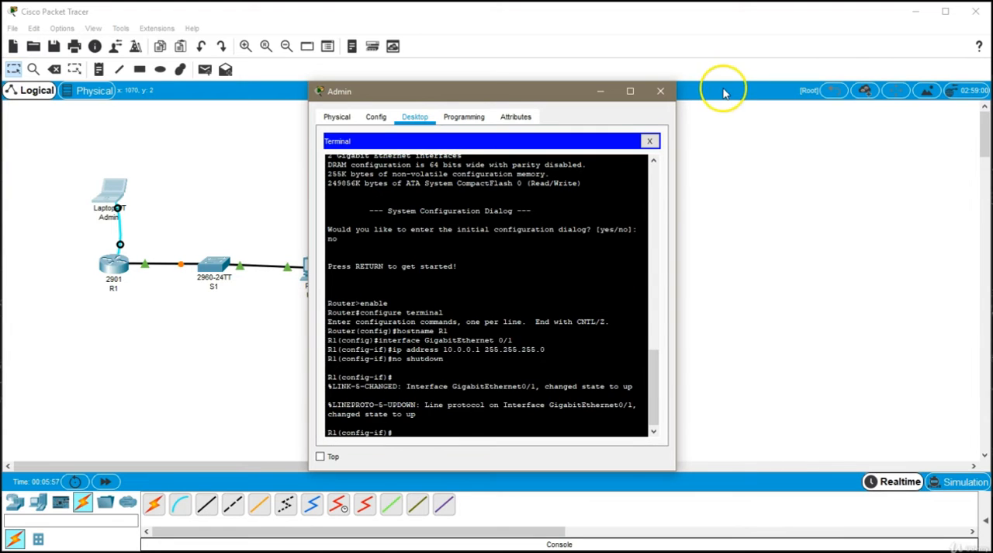
left_click(661, 90)
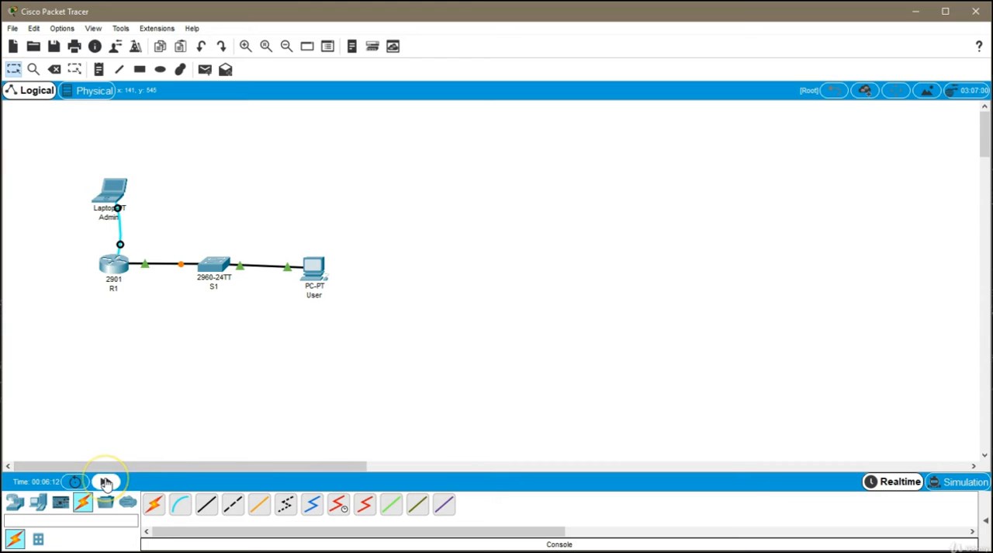
- Fast-forward the network time to speed up activation of the link between R1 and S1
left_click(106, 482)
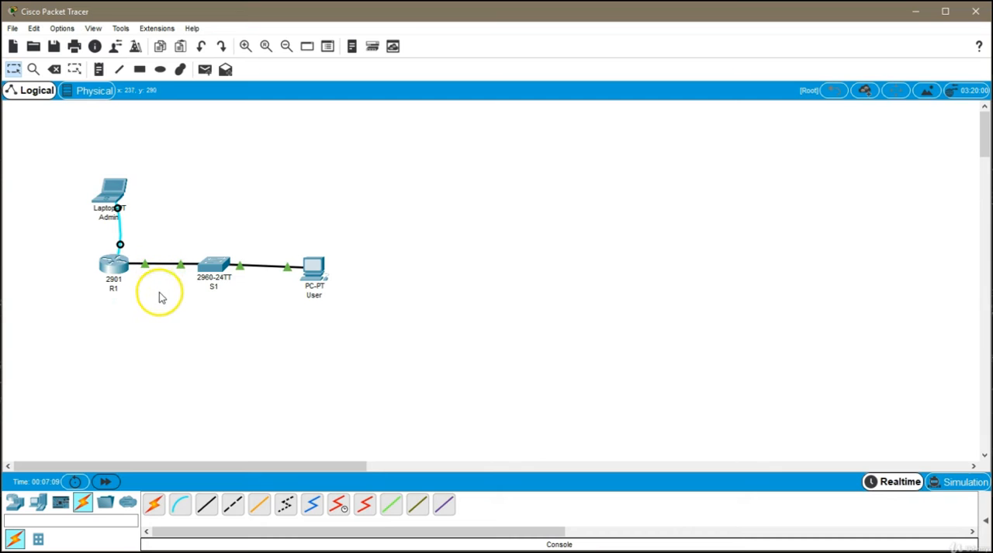
left_click_drag(56, 338, 355, 131)
left_click(304, 189)
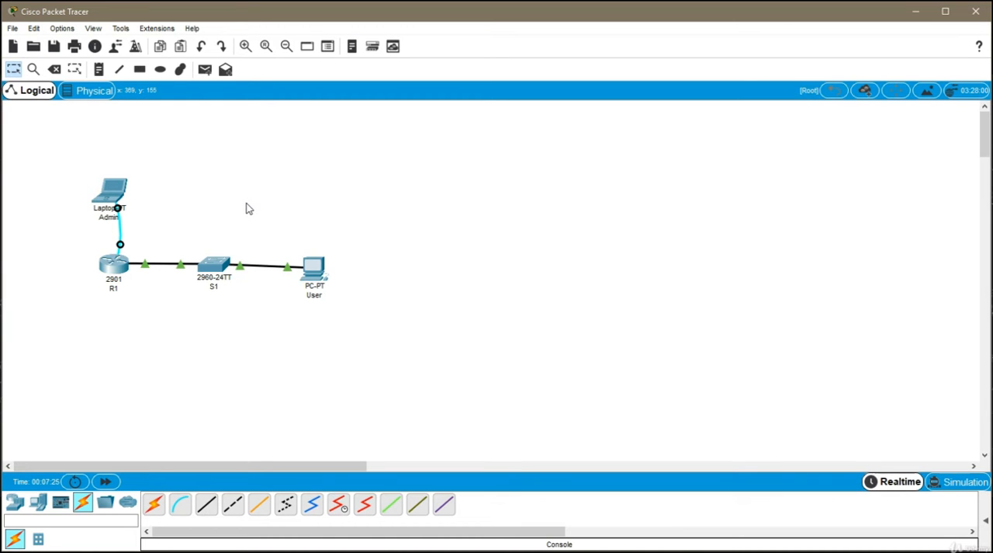
- Add a G0/1 note and position it just above the link between R1 and S1
left_click(99, 69)
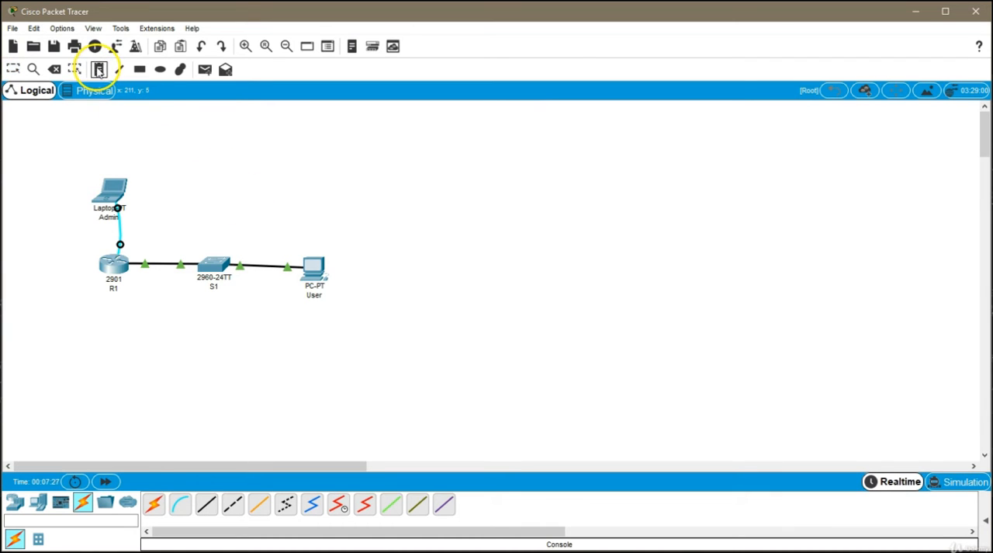
left_click(155, 250)
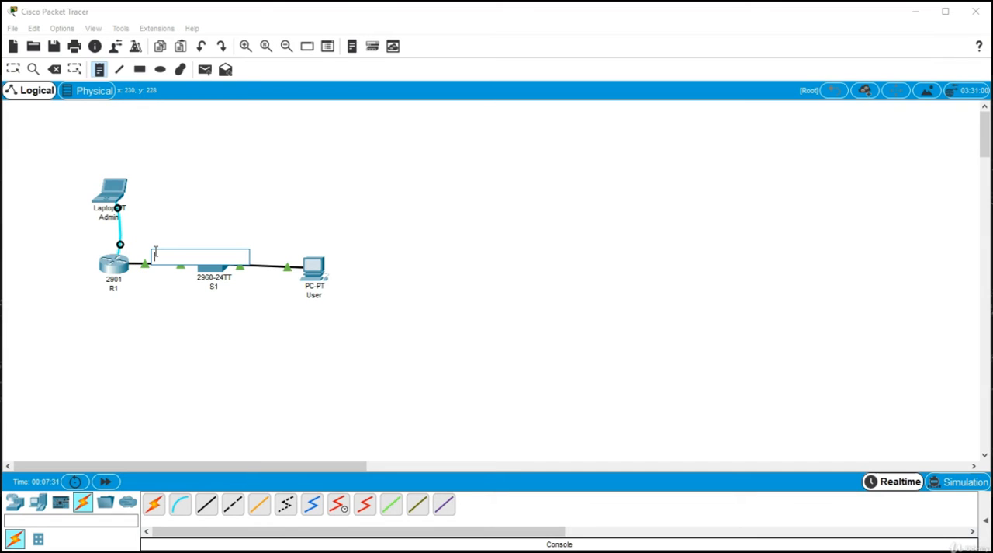
type("S")
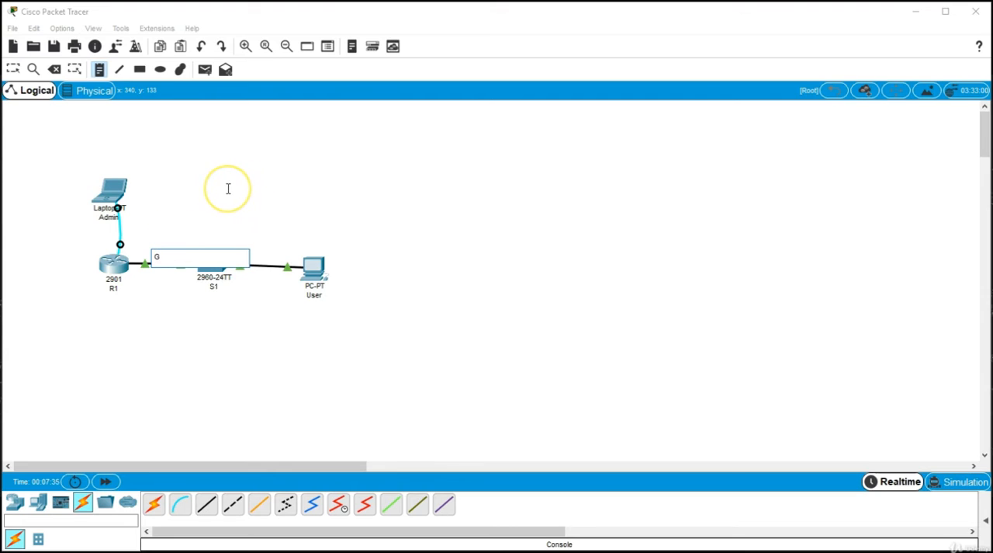
key("BackSpace")
type("G0/1")
key("Escape")
left_click(200, 174)
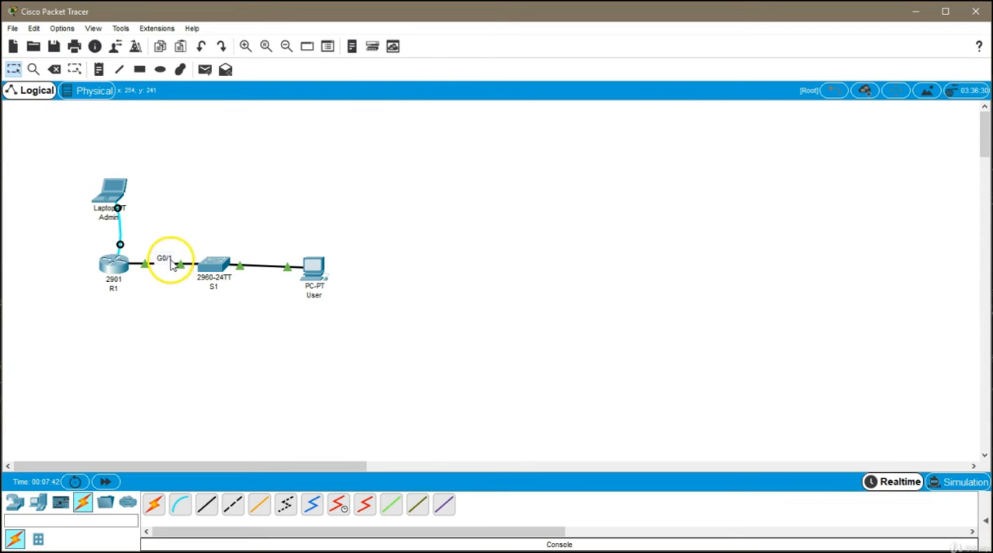
left_click_drag(171, 260, 171, 255)
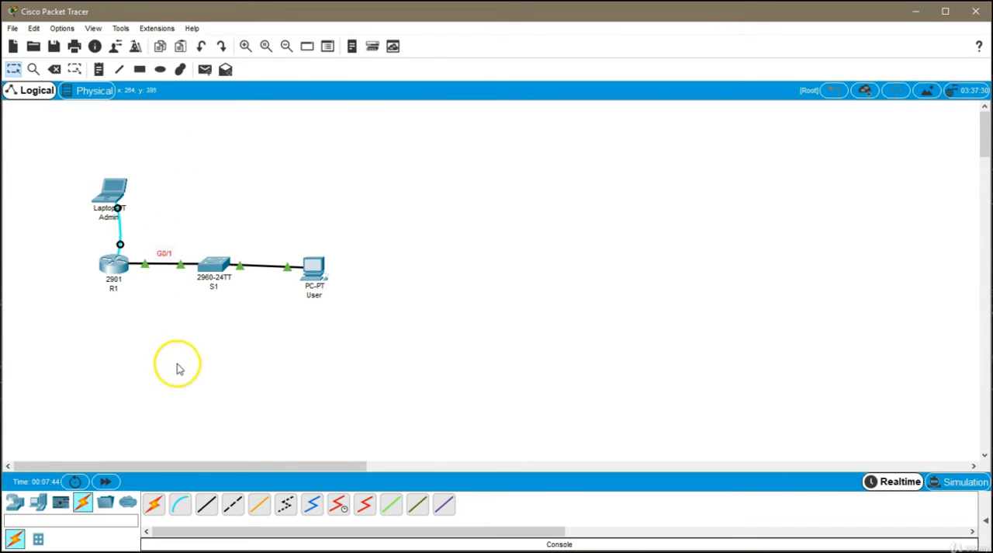
left_click(177, 307)
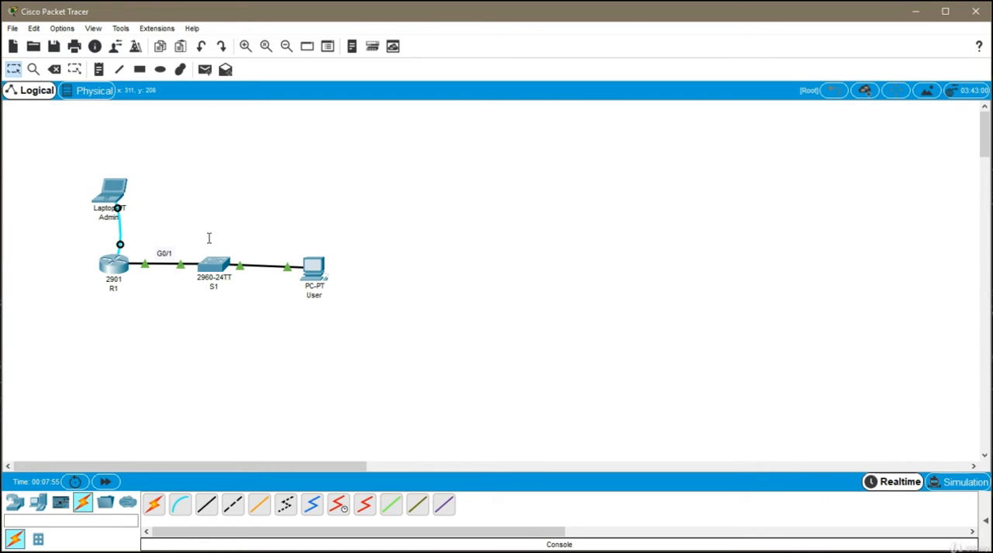
key("n")
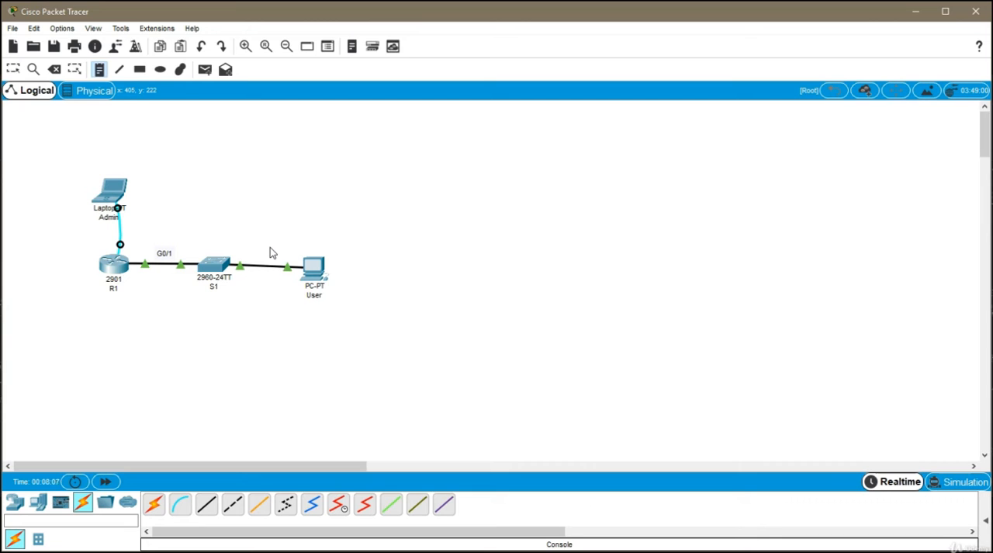
key("Escape")
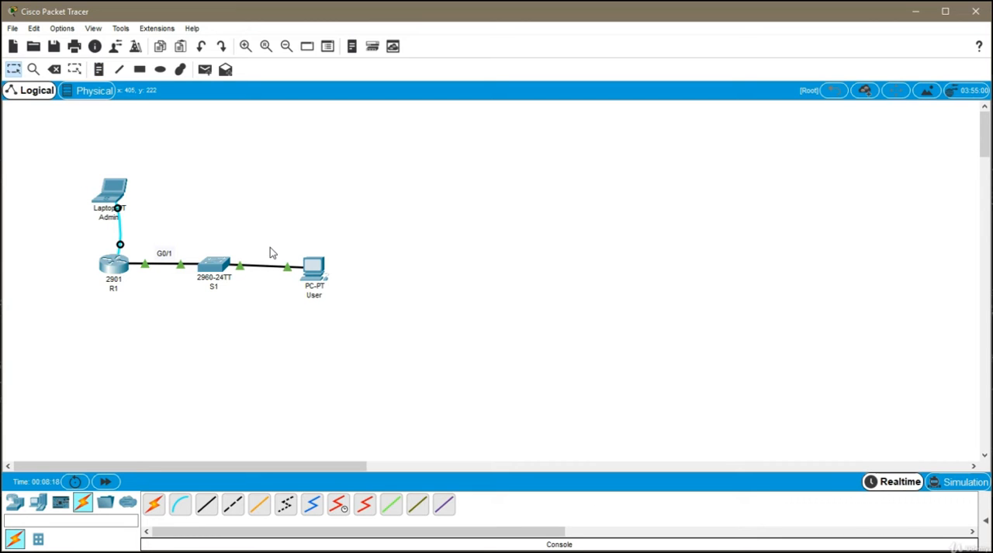
- Open the User PC's IP configuration and set its static IP address to 10.0.0.10
left_click(313, 266)
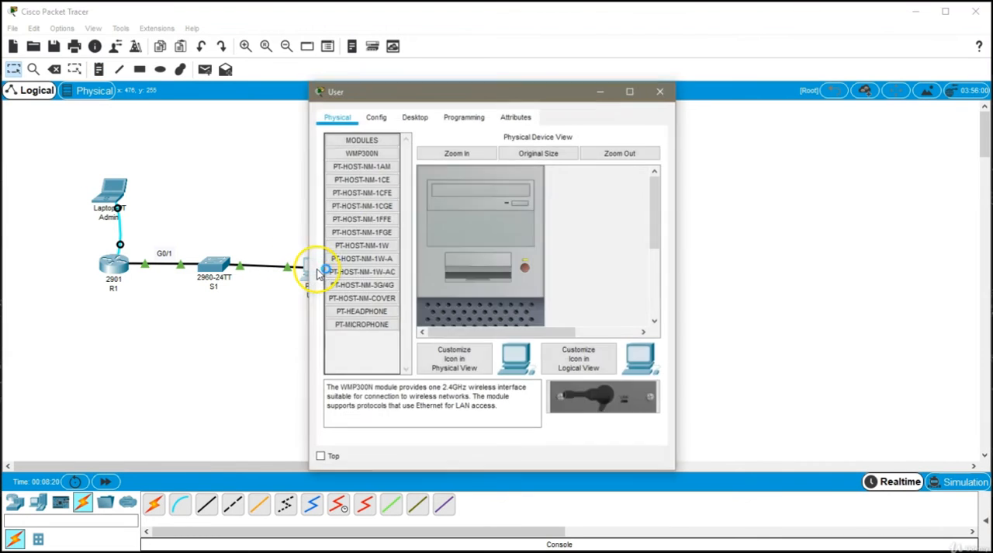
left_click(417, 121)
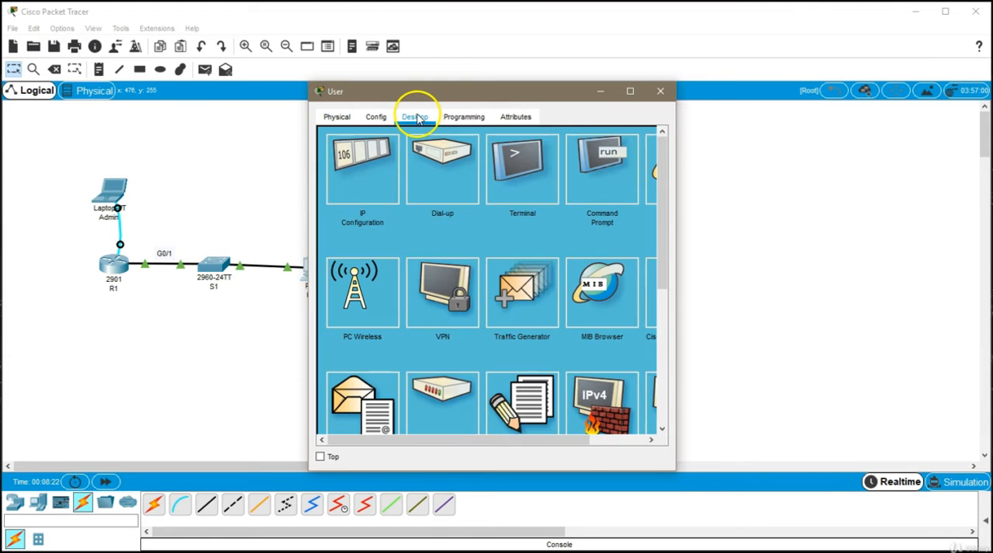
left_click(359, 161)
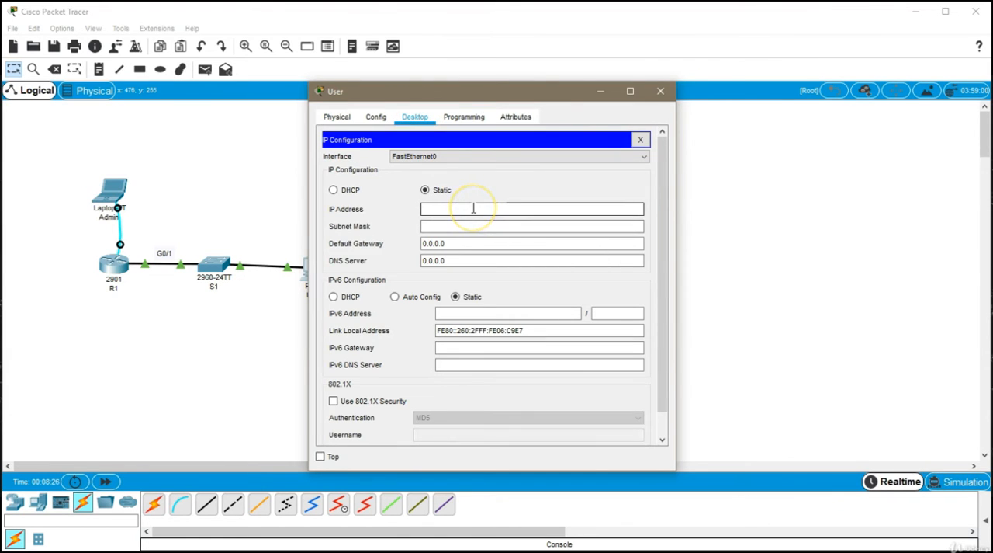
type("10")
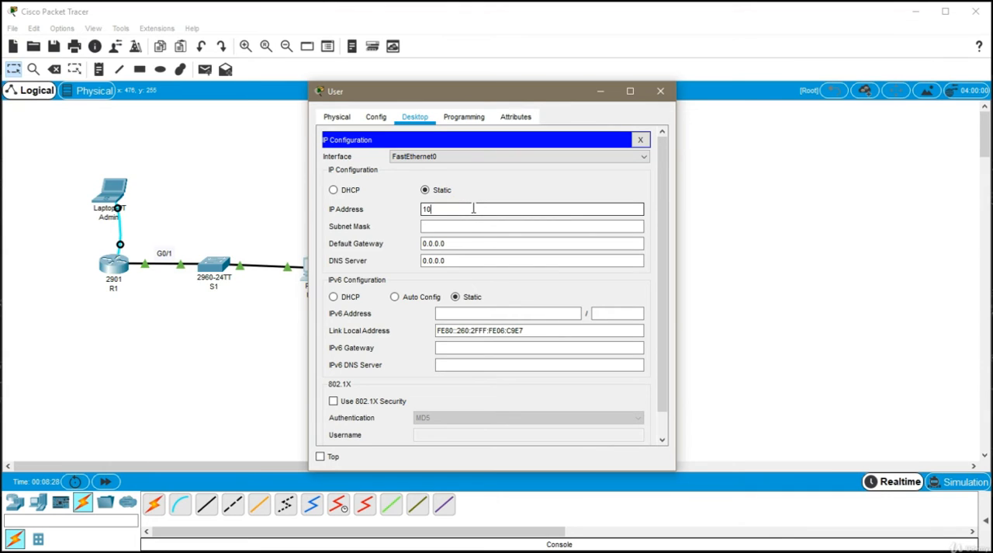
type(".0.0.10")
- Set the User PC's subnet mask to 255.255.255.0
left_click(462, 225)
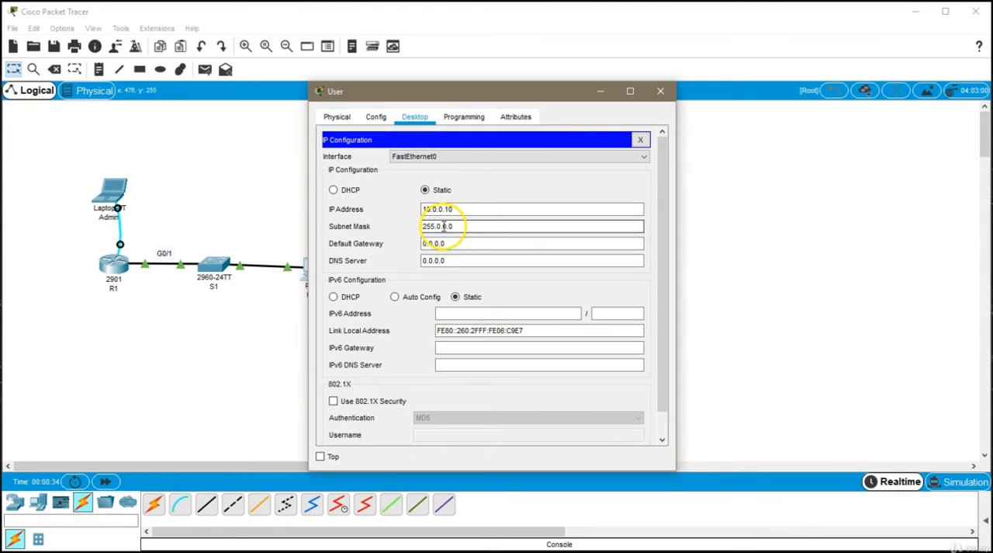
left_click_drag(440, 226, 517, 224)
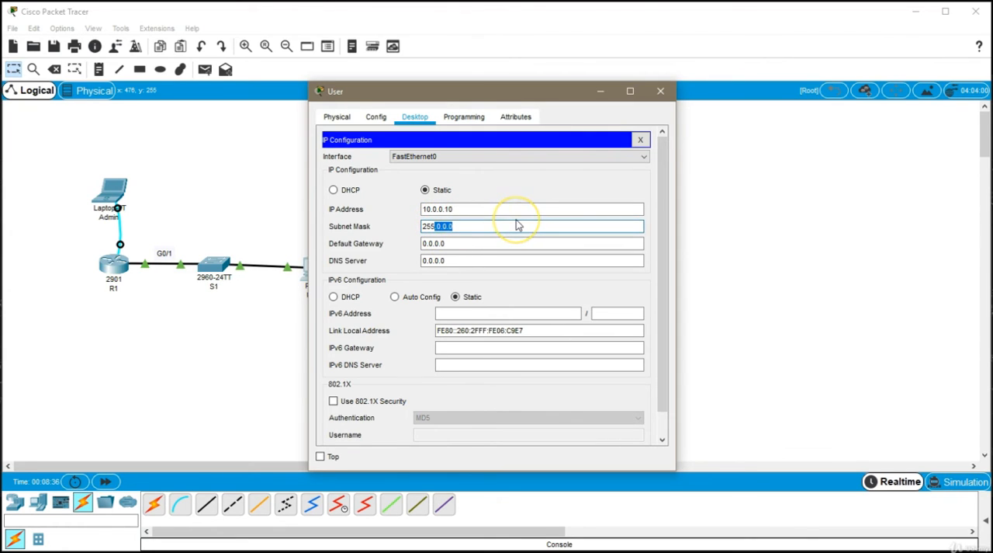
key("BackSpace")
type("255.255.0")
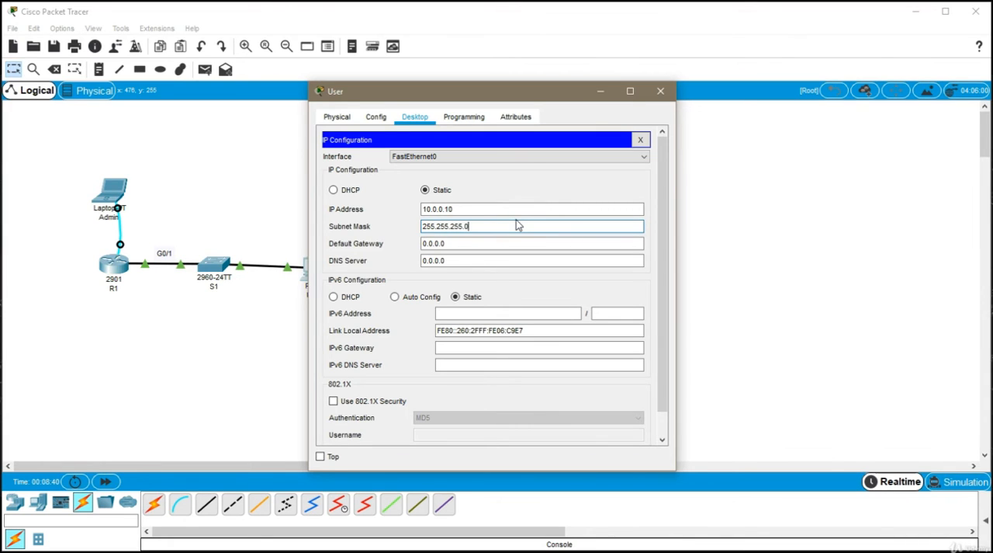
- Set the User PC's default gateway to 10.0.0.1 and close its configuration window
key("Tab")
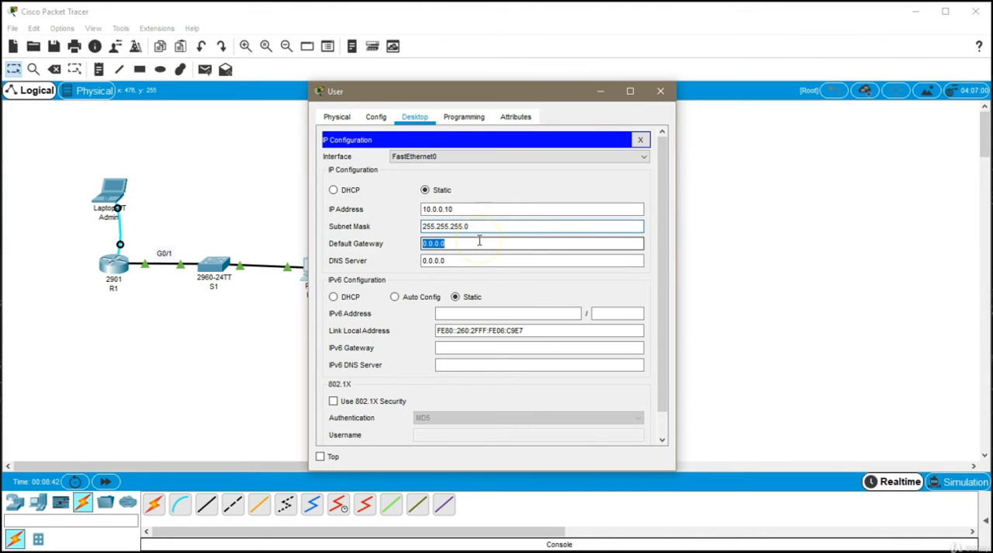
type("10.0.0.1")
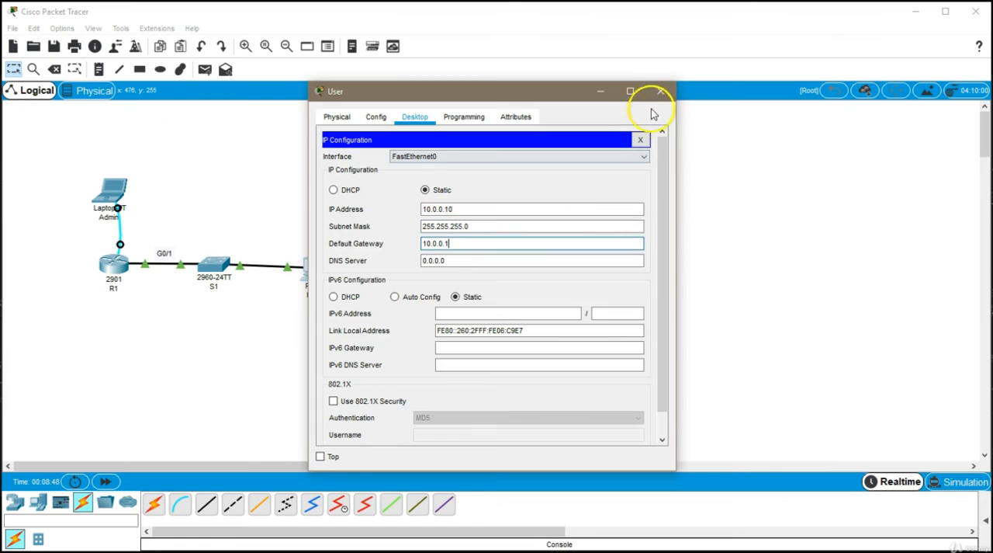
left_click(660, 90)
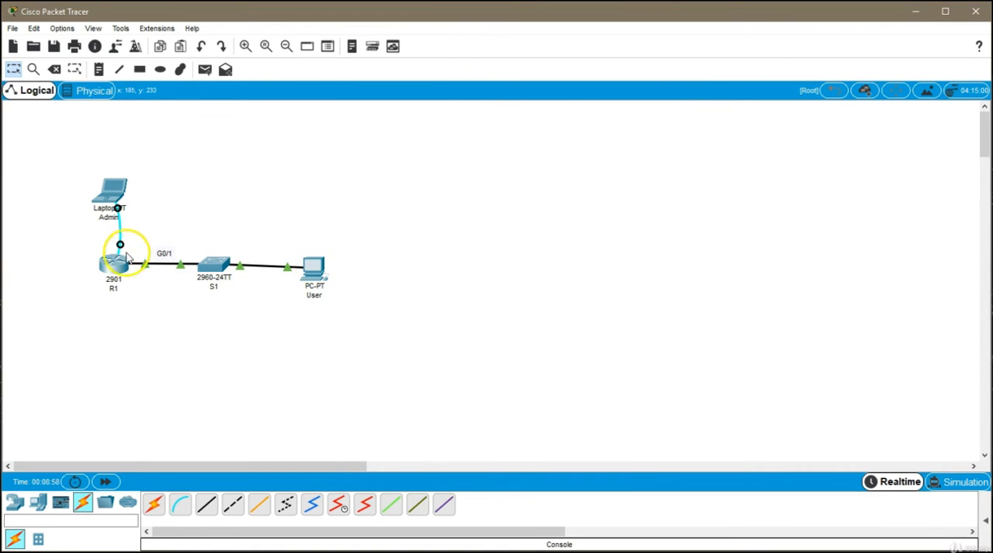
- Ping 10.0.0.1 from the User PC's command prompt to test connectivity to R1
left_click(319, 284)
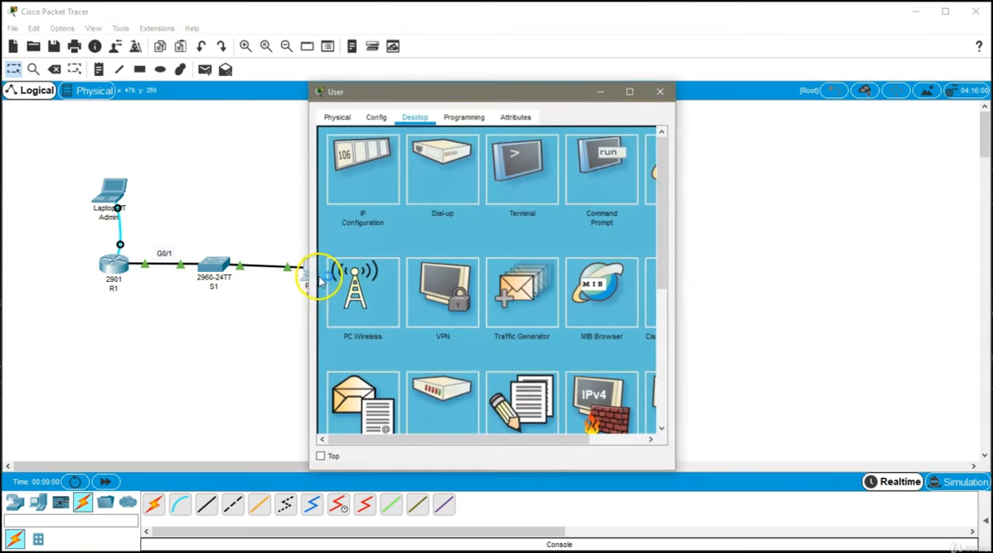
left_click(599, 179)
left_click_drag(522, 91, 630, 91)
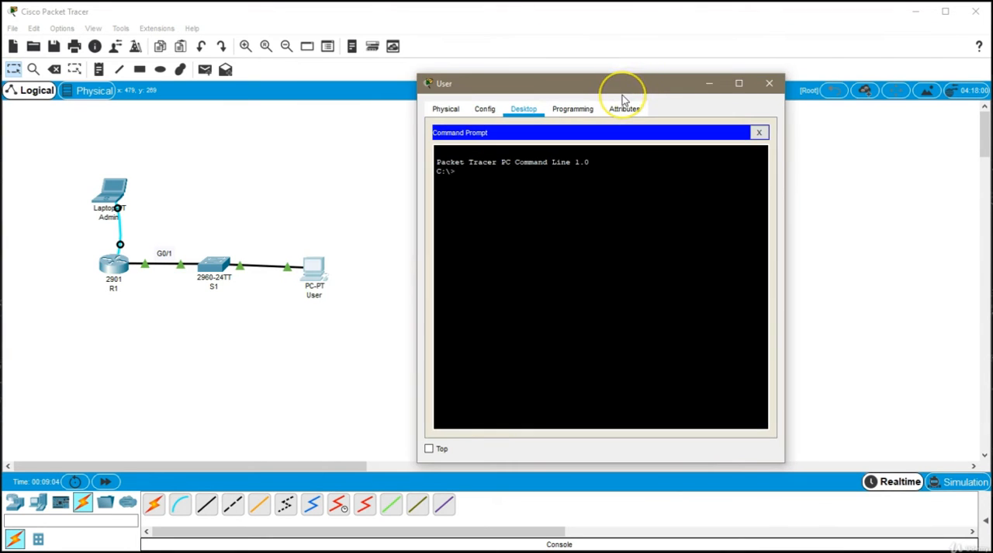
type("ping 10.0.0.1")
key("Return")
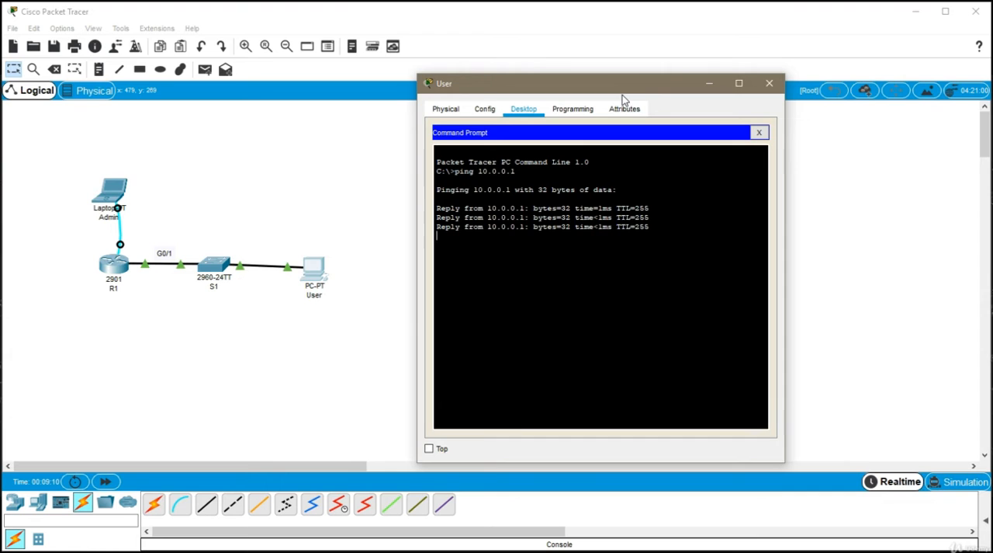
left_click_drag(617, 84, 534, 86)
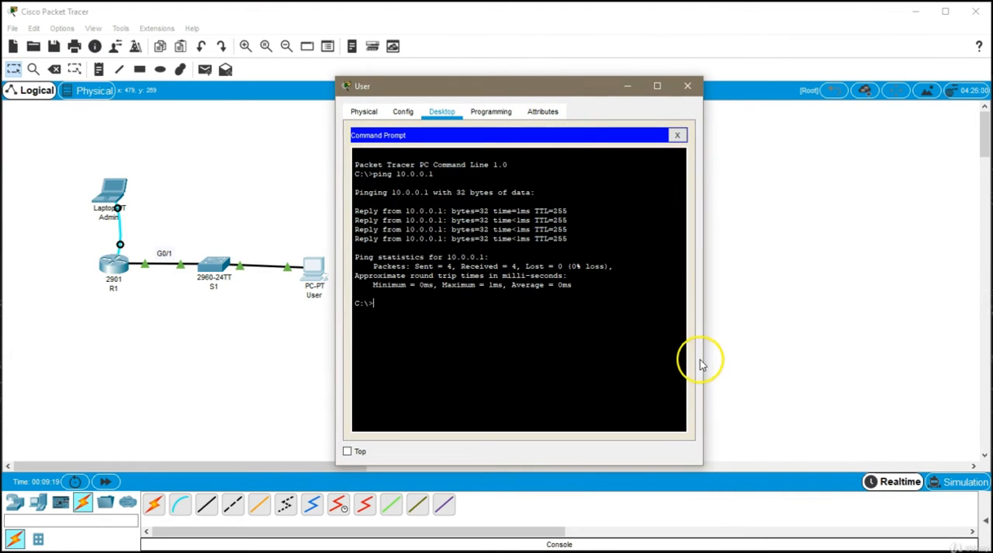
- Switch the network to Simulation mode and raise the playback speed
left_click(950, 485)
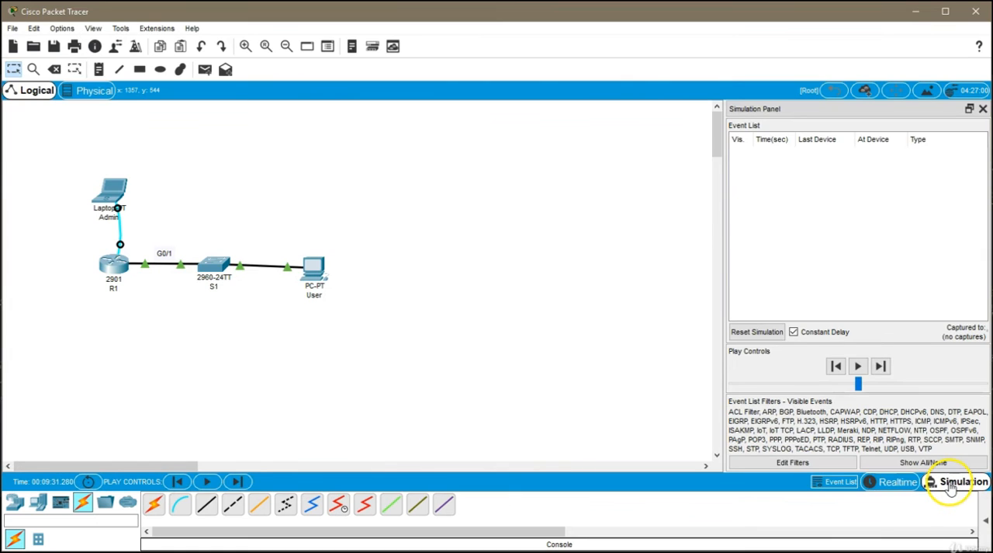
left_click_drag(865, 395, 948, 392)
- Return to the User PC's command prompt and repeat the ping to 10.0.0.1
mouse_move(990, 202)
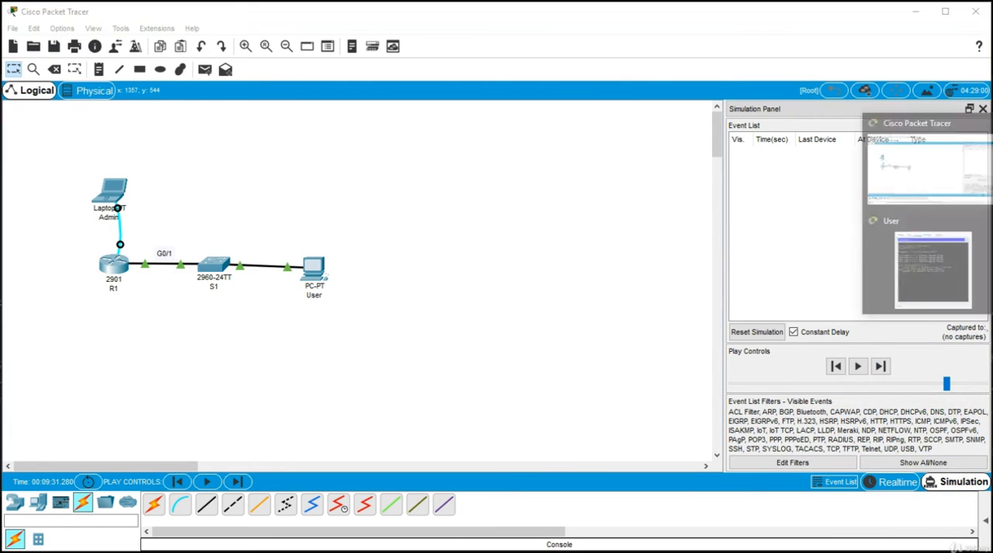
left_click(909, 269)
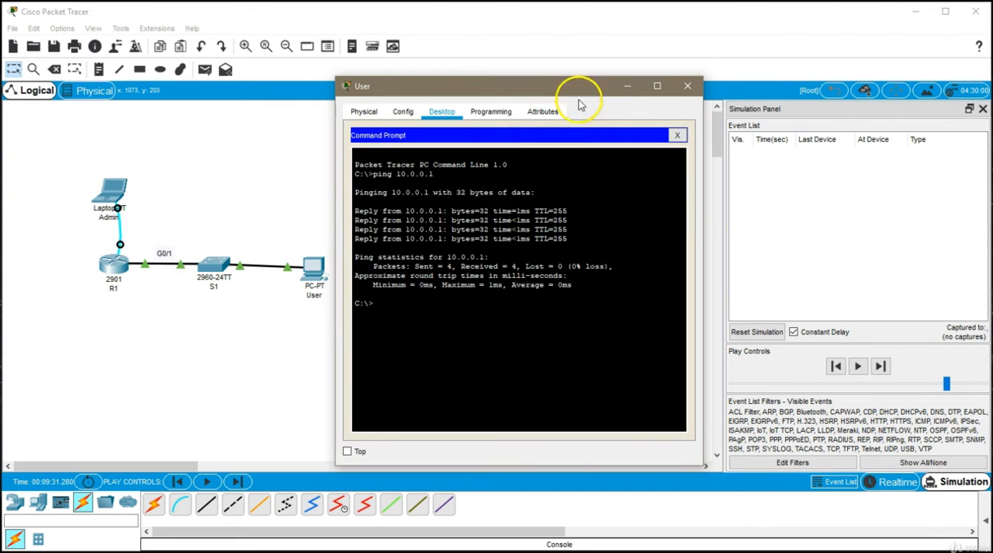
left_click_drag(577, 89, 548, 92)
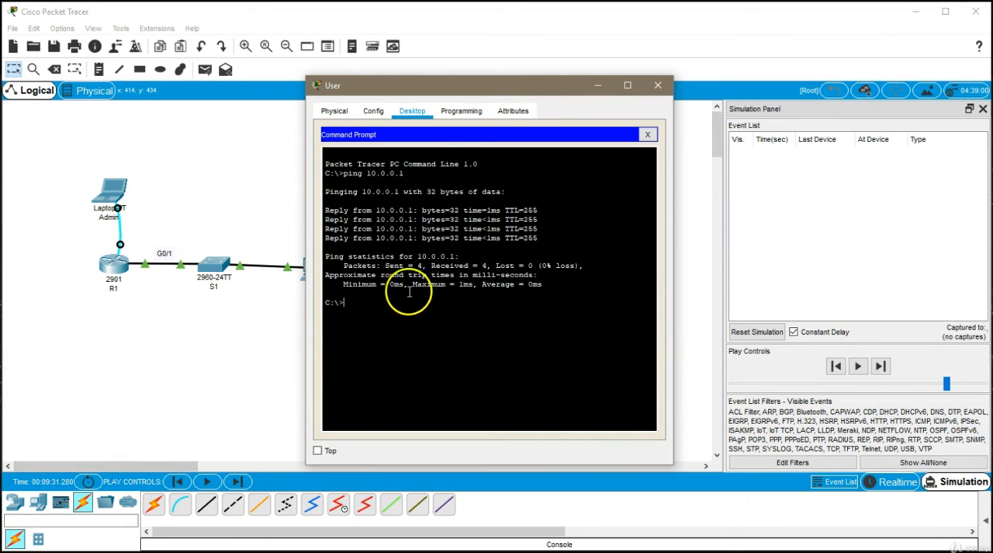
left_click_drag(479, 88, 509, 85)
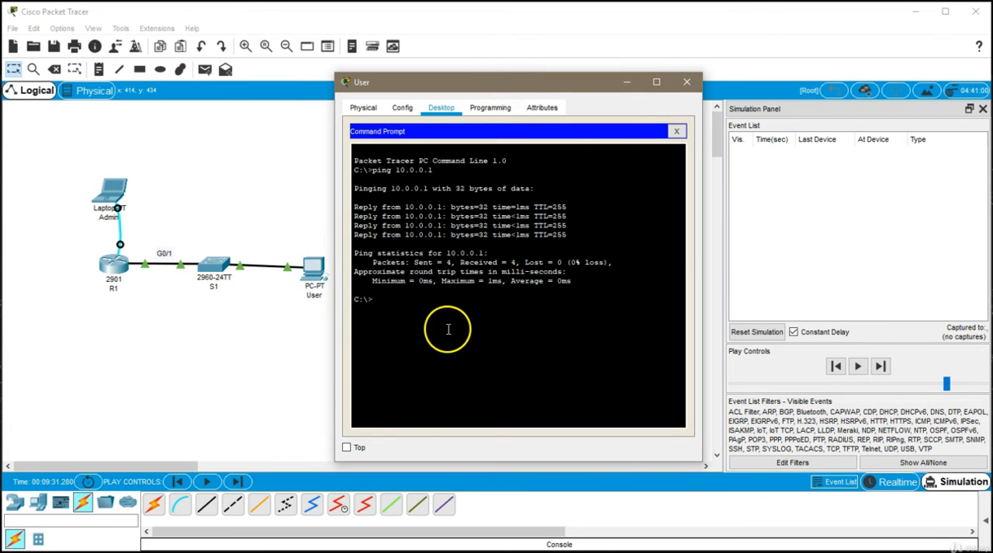
key("Up")
left_click(448, 327)
key("Return")
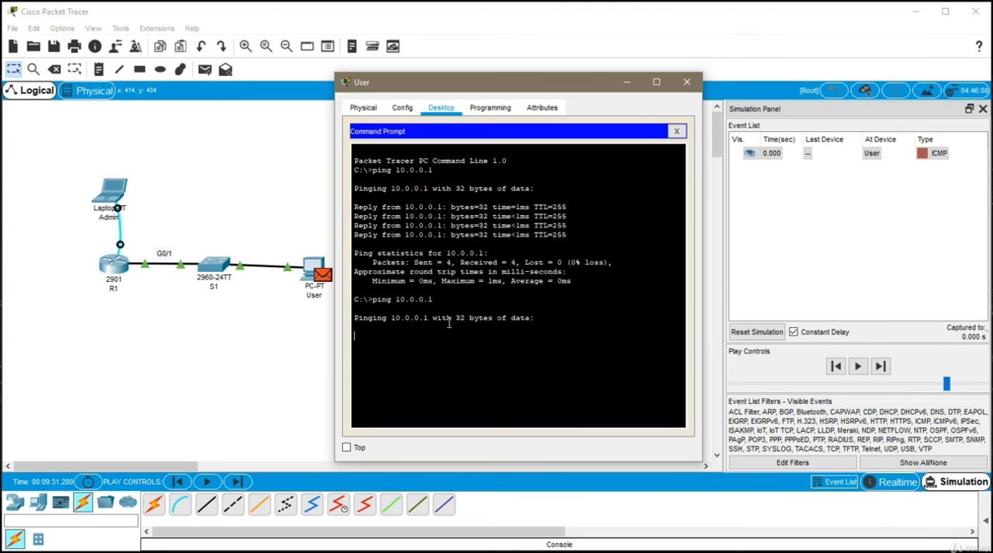
- Minimize the User window and examine the OSI layer information of the ICMP packet waiting at the User PC
left_click(627, 82)
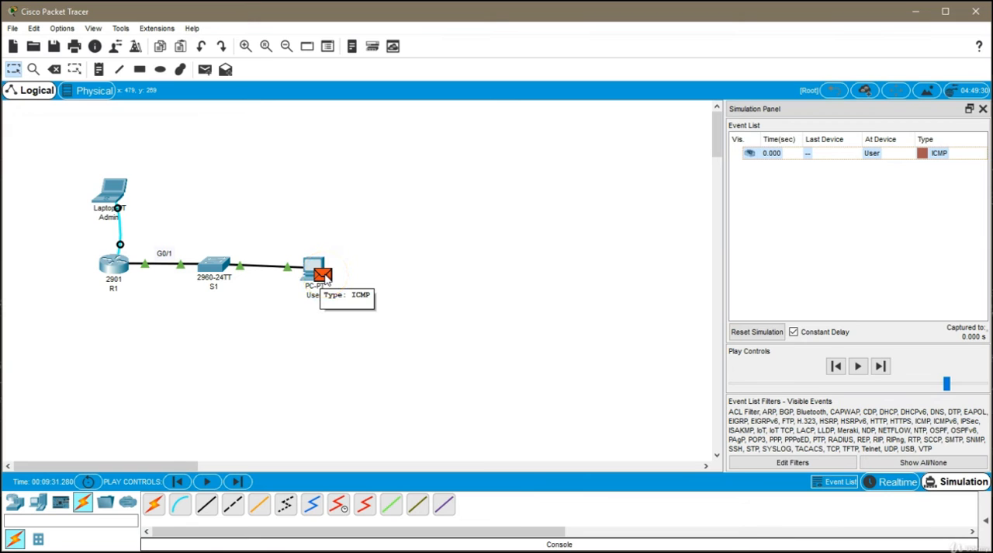
left_click(326, 277)
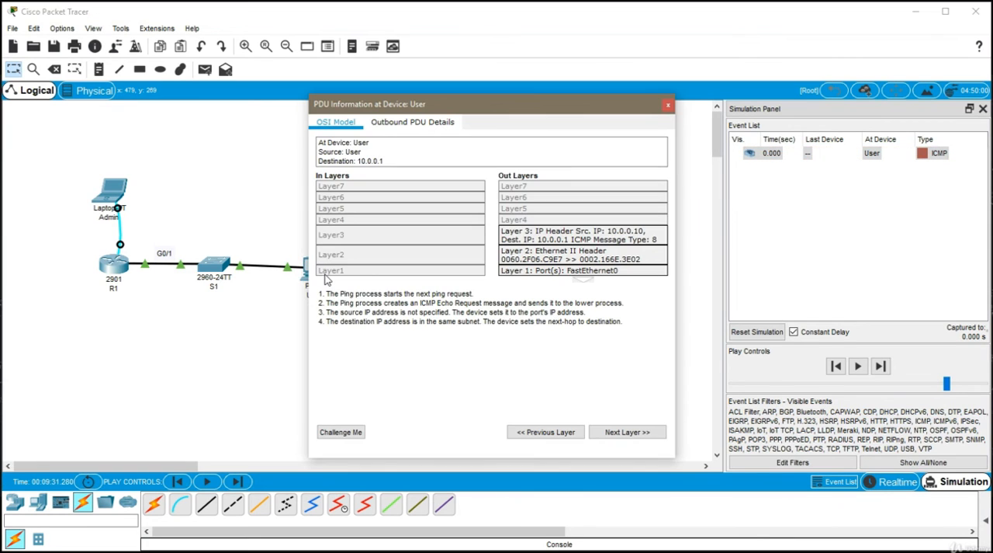
left_click_drag(514, 104, 550, 94)
left_click(700, 95)
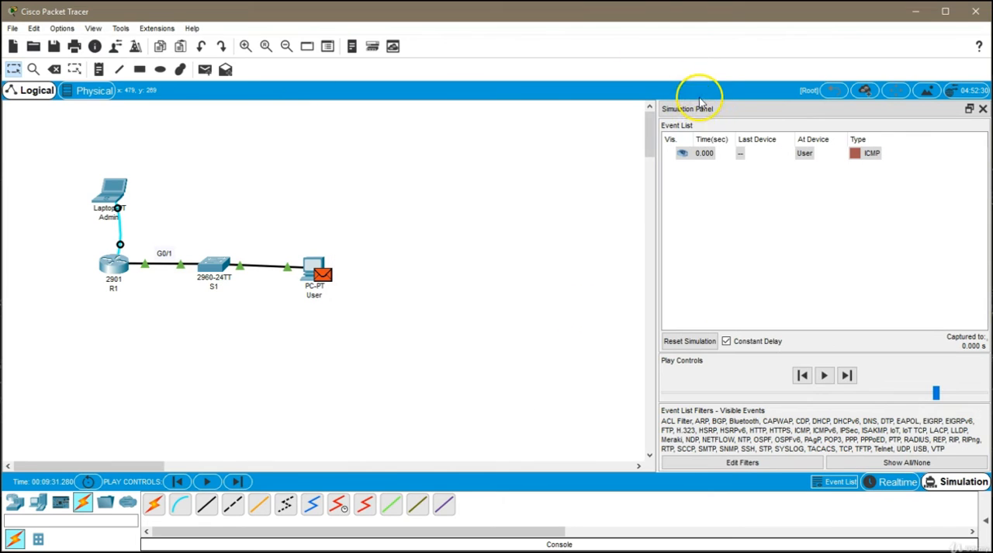
- Advance the simulation one event to S1 and examine the packet's OSI layer information there
left_click(847, 376)
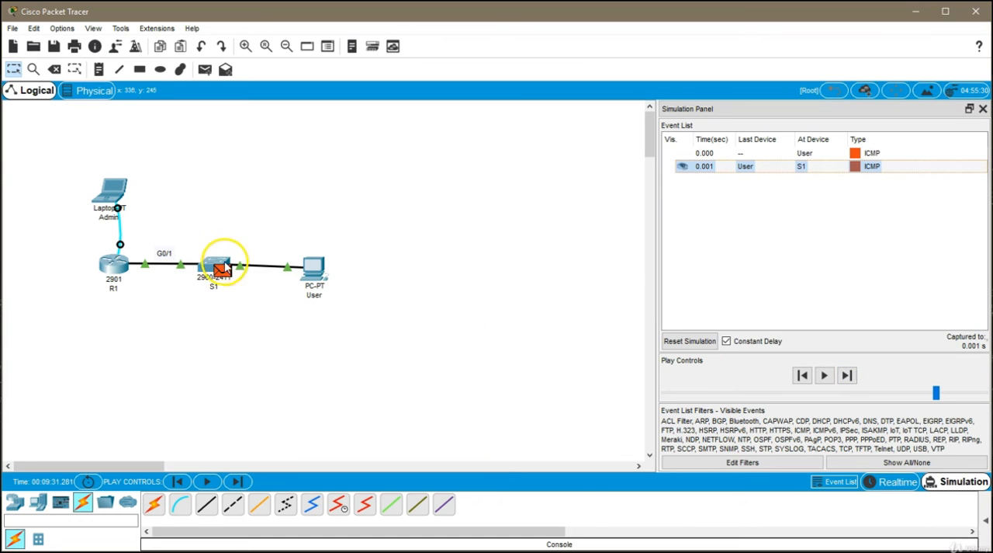
left_click(223, 271)
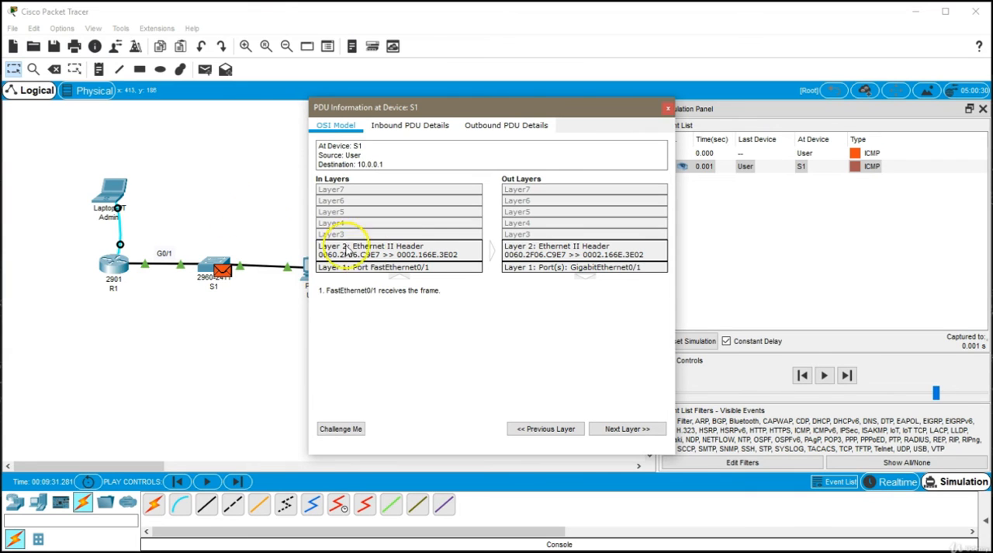
left_click(669, 109)
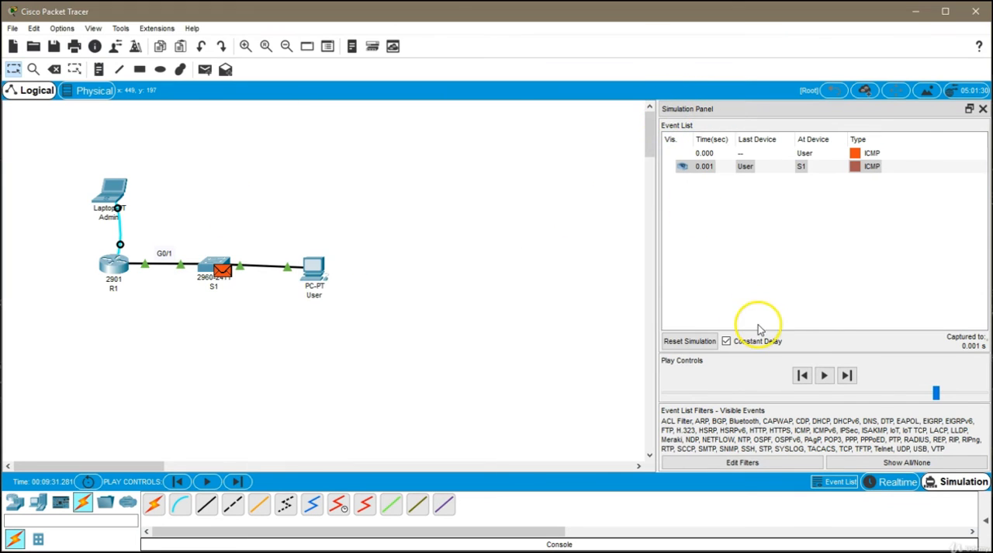
- Advance the simulation one event to R1 and examine the packet's OSI layers and inbound PDU details
left_click(846, 375)
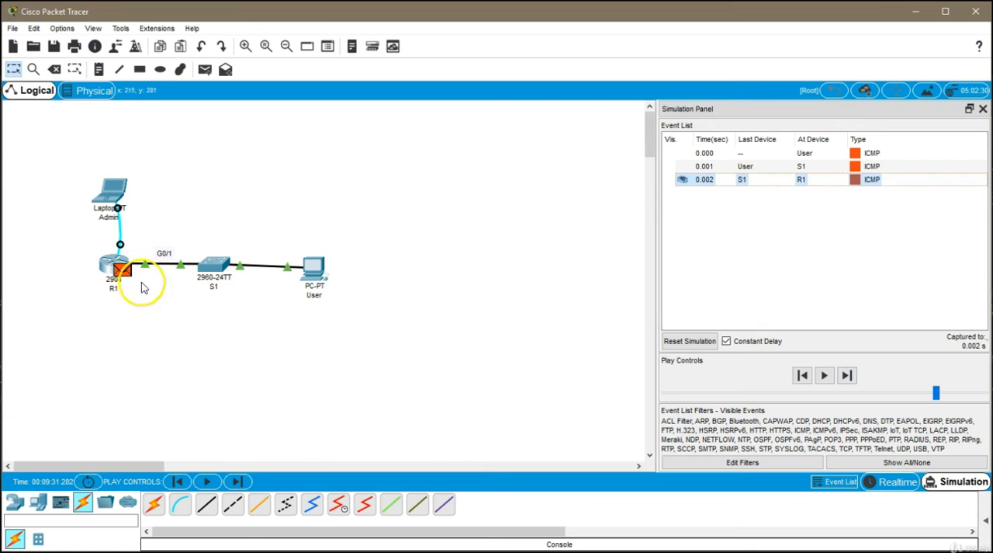
left_click(120, 268)
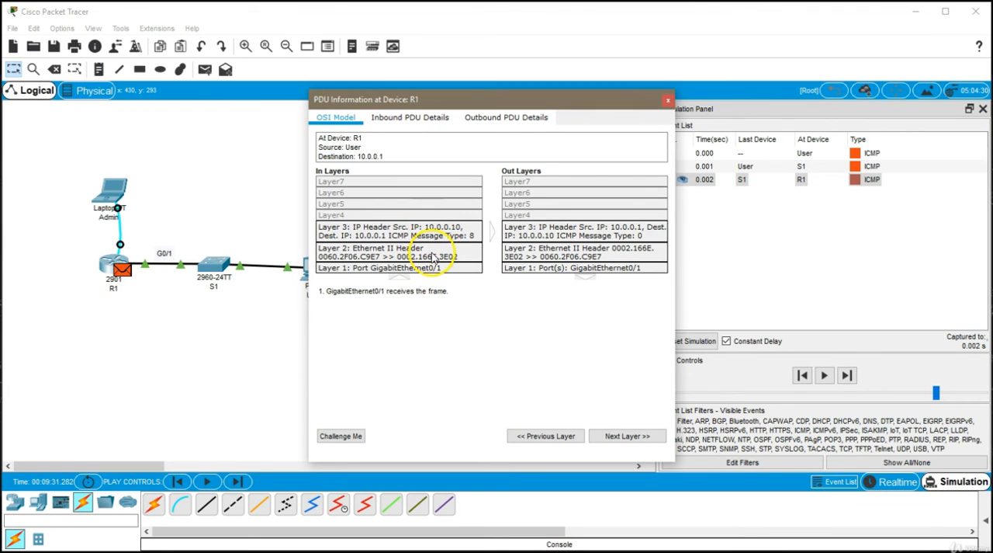
left_click(436, 123)
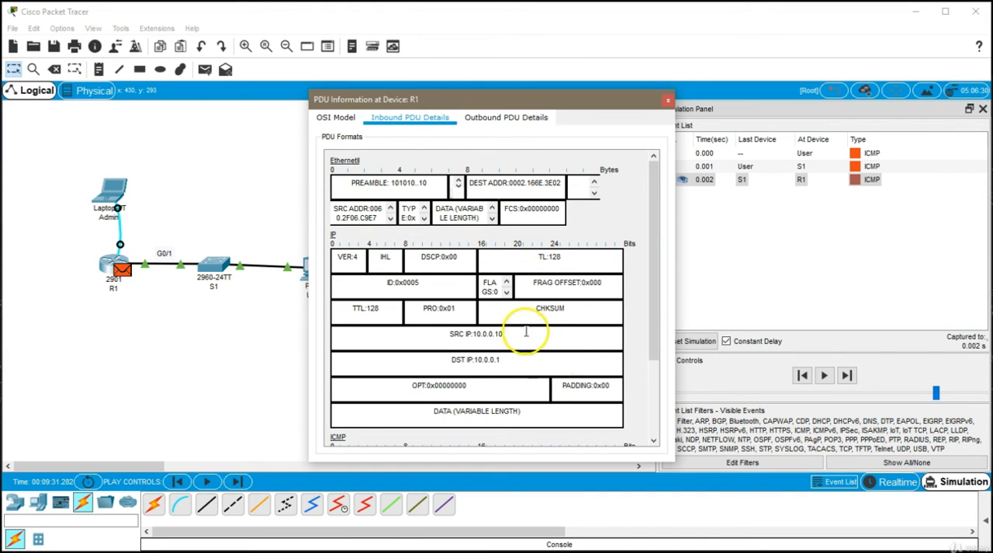
scroll(522, 328, "down", 3)
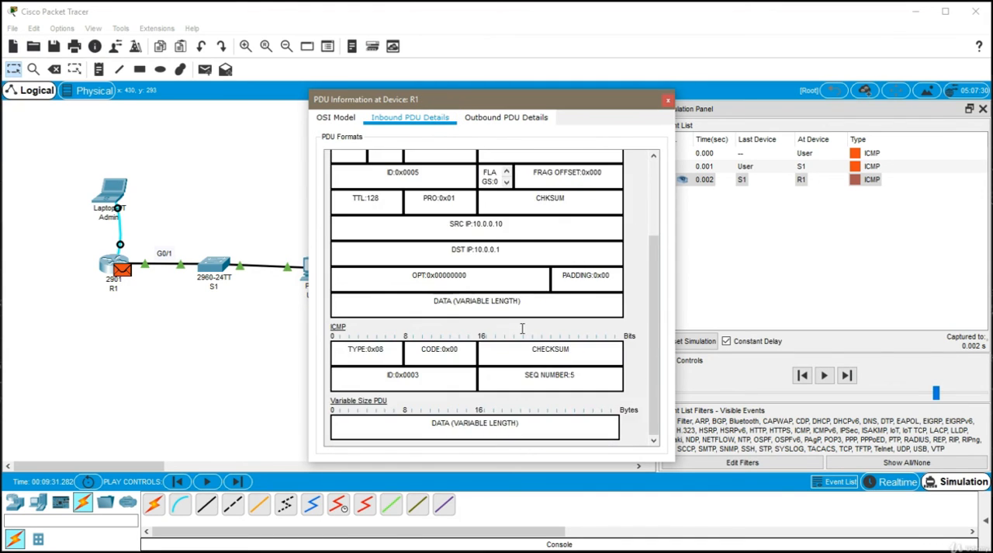
scroll(522, 329, "up", 3)
left_click(351, 99)
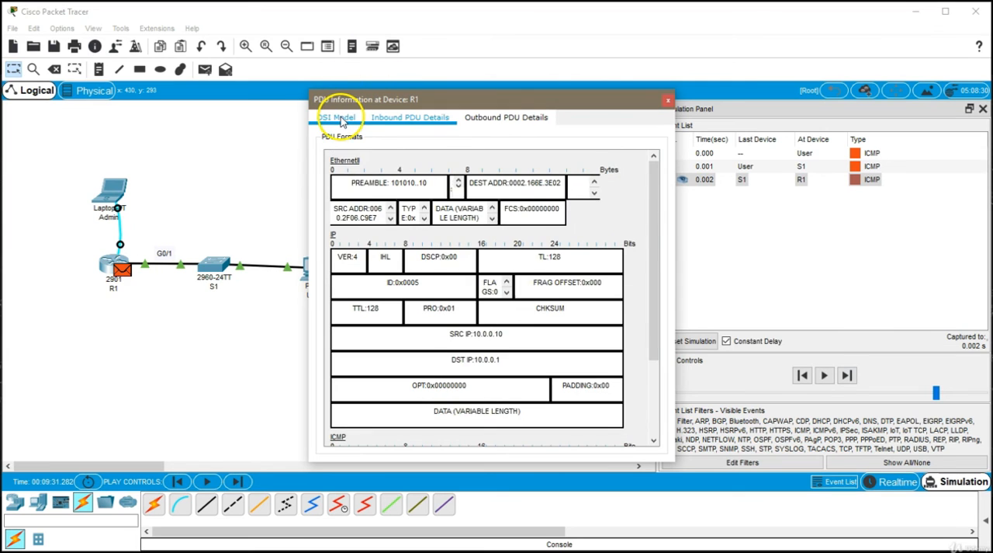
left_click(337, 117)
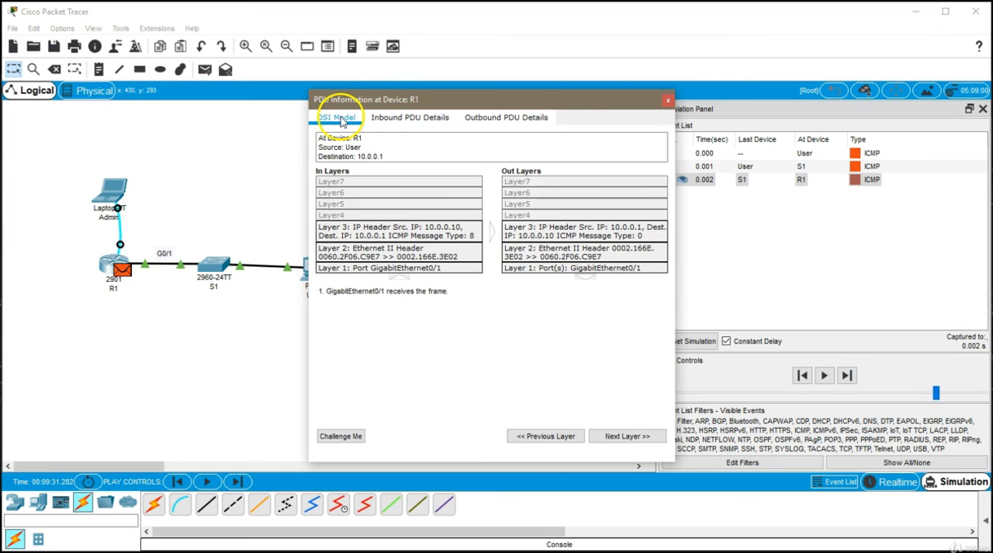
left_click(667, 101)
- Advance the simulation until the reply returns through S1 to the User PC, and check its ping output
left_click(847, 376)
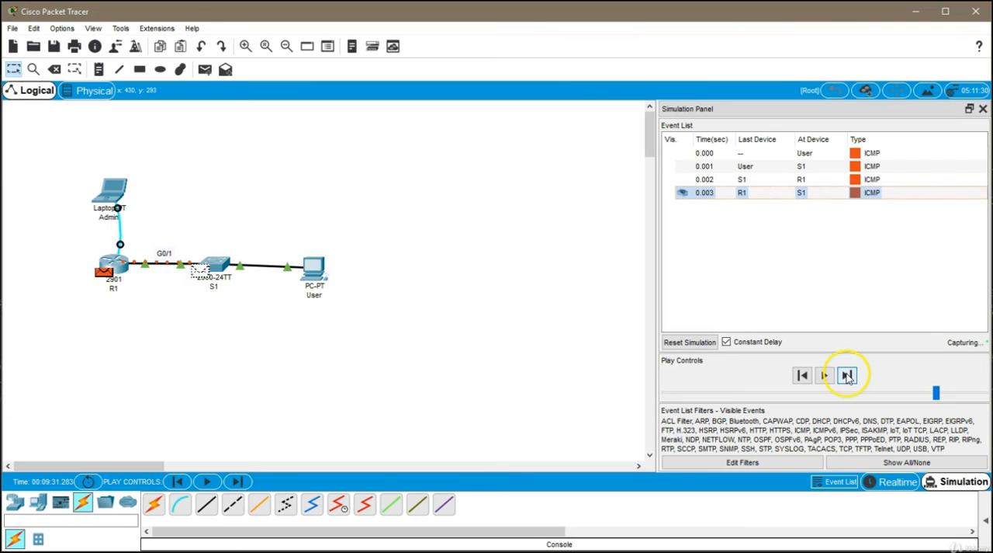
left_click(847, 376)
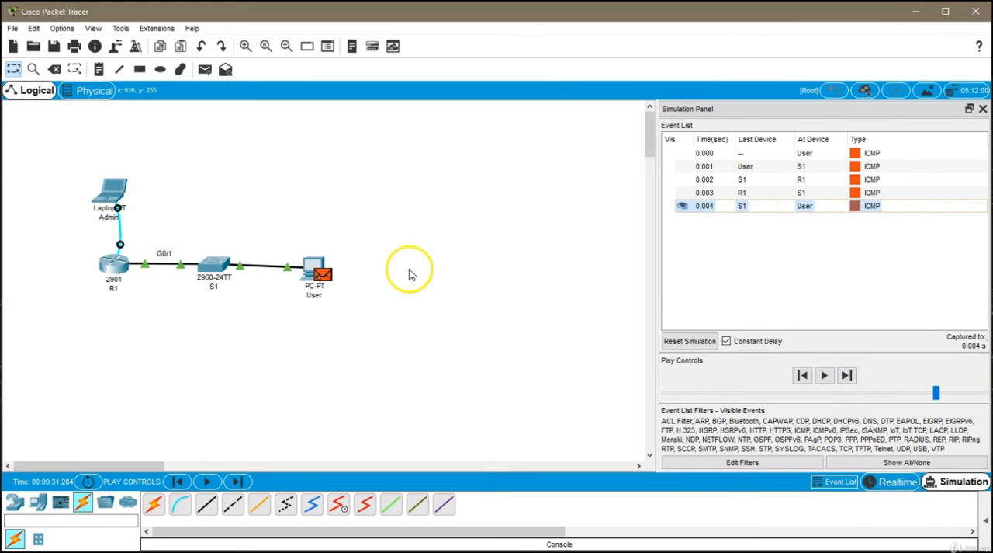
left_click(313, 266)
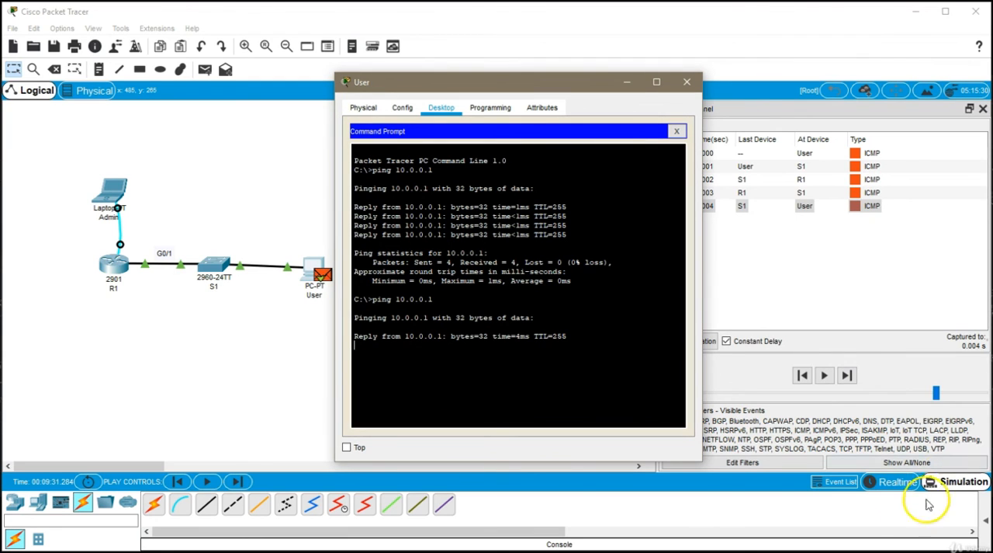
- Switch back to Realtime mode, let the remaining pings finish, and close the User window
left_click(892, 481)
left_click(316, 268)
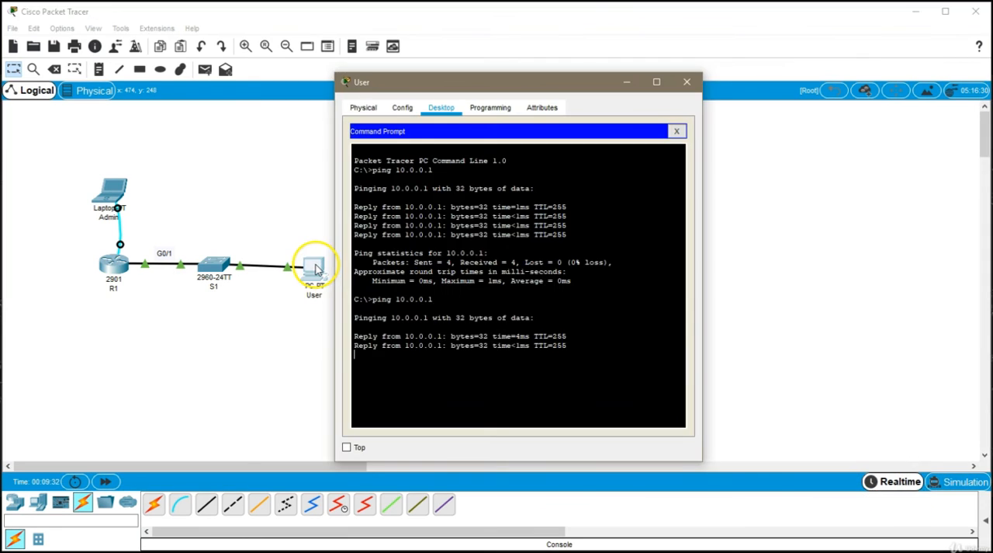
left_click(592, 350)
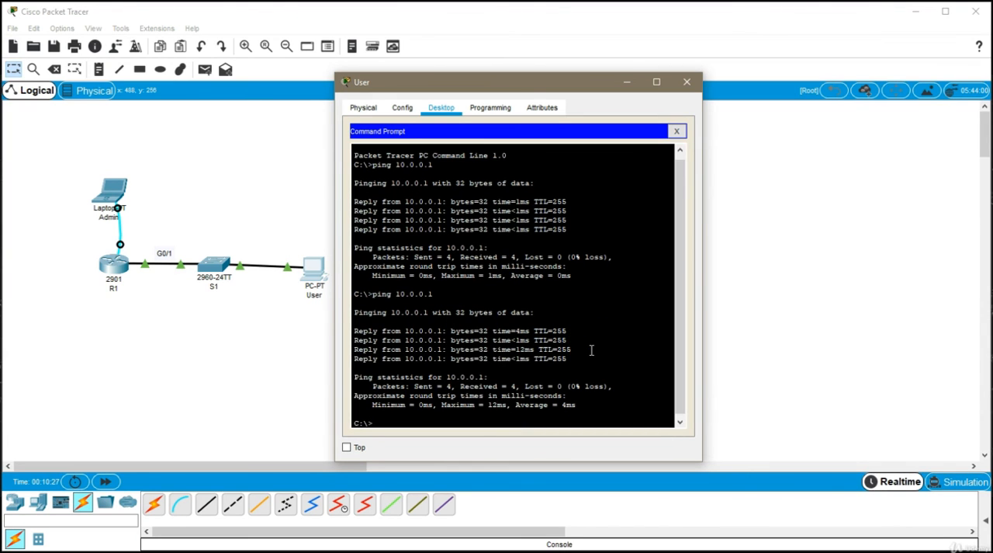
left_click(686, 81)
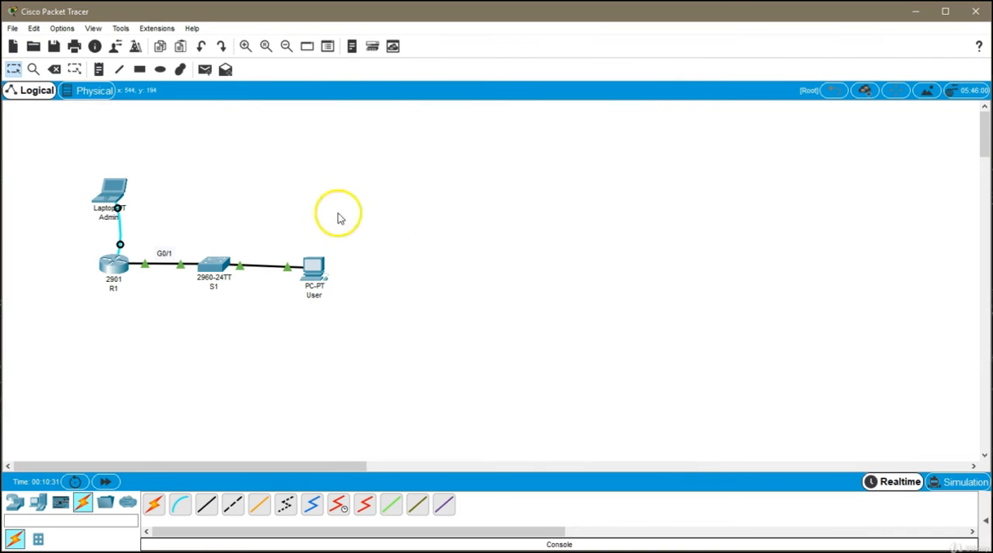
- Send a simple PDU from the User PC to R1
left_click(205, 70)
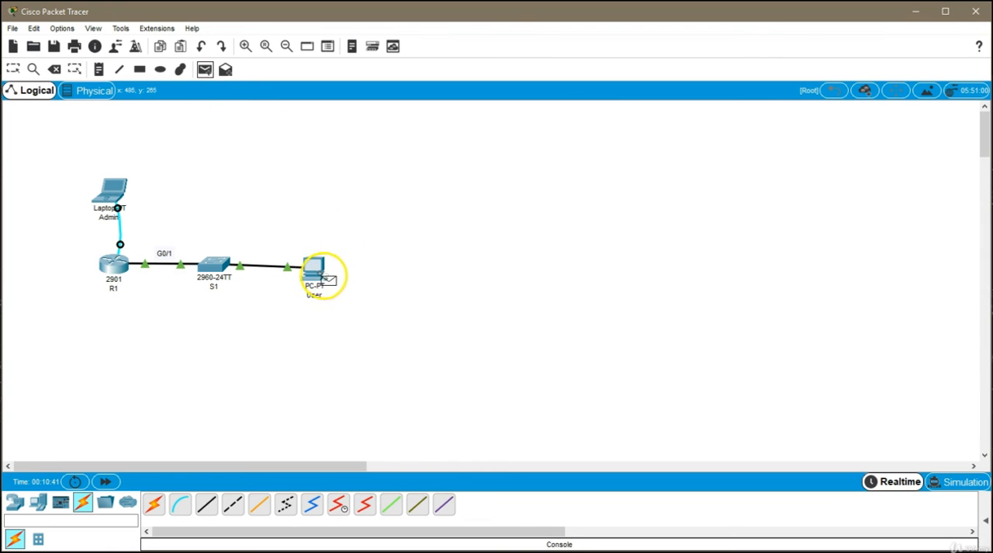
mouse_move(317, 269)
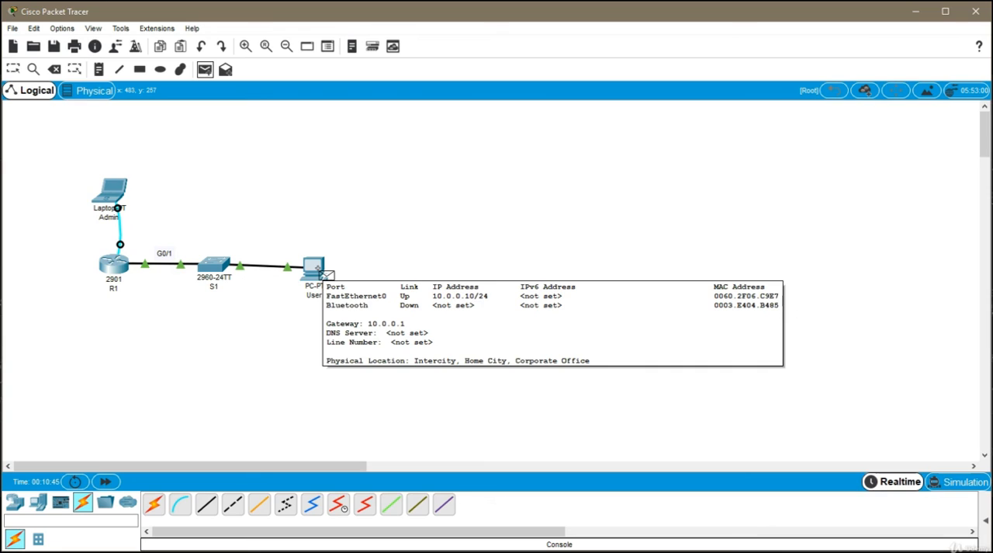
left_click(318, 268)
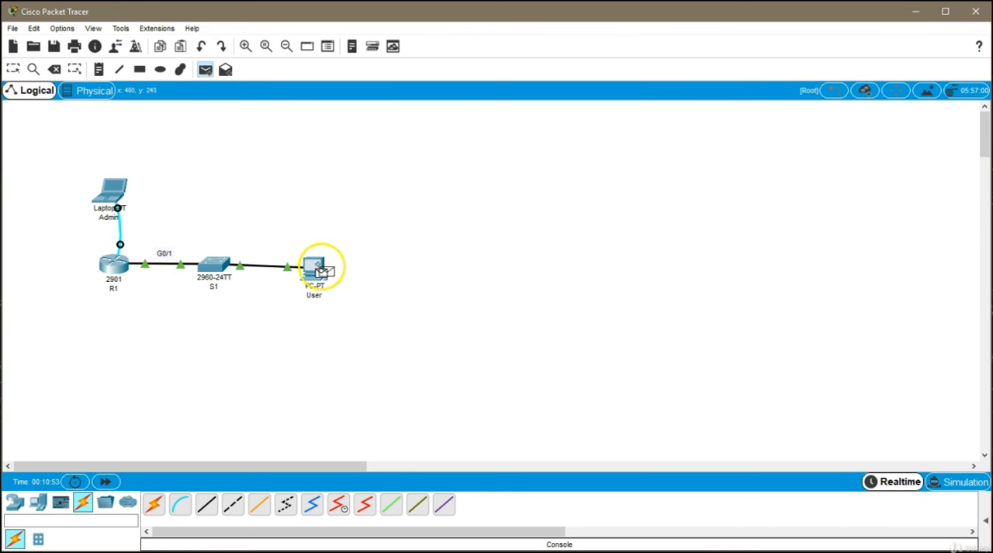
left_click(124, 267)
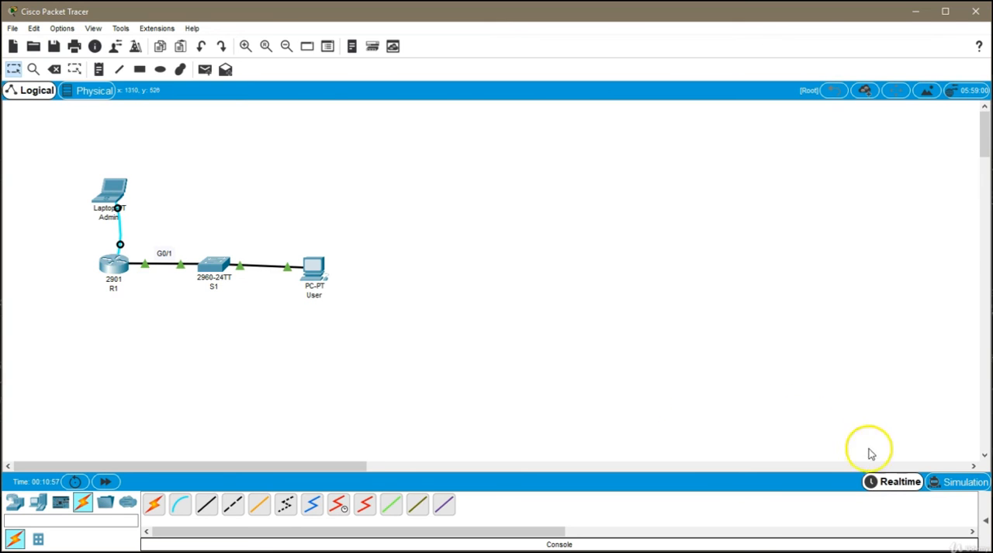
- Show the user-created PDU list and check the last status of the PDU sent from User to R1
left_click(986, 519)
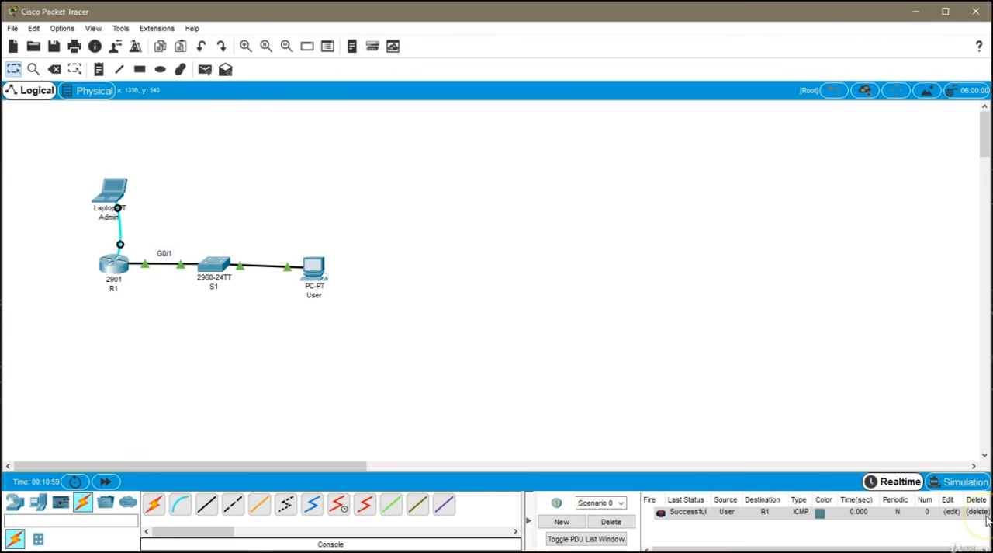
left_click(674, 521)
left_click(712, 528)
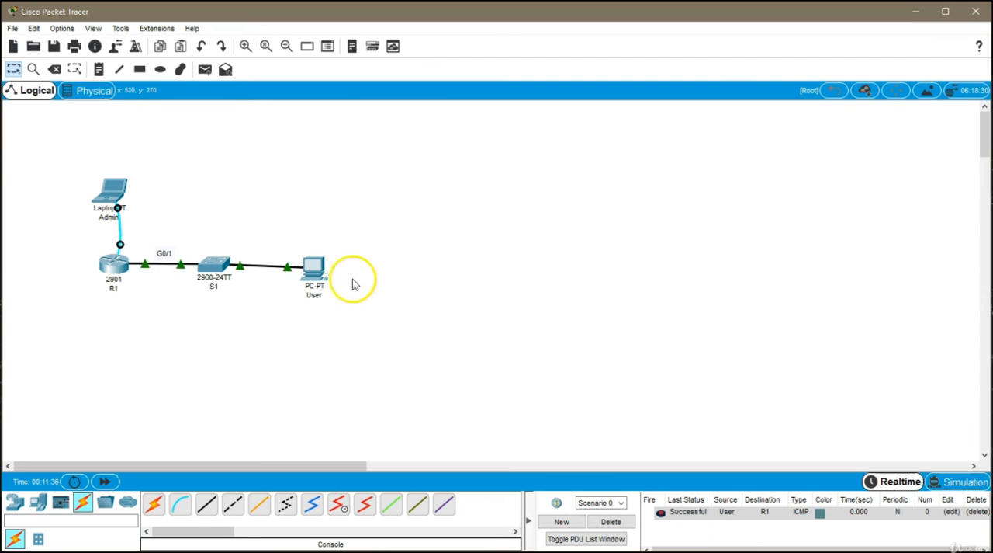
- Open the User PC's Command Prompt and review the earlier ping 10.0.0.1 commands and their output
left_click(315, 268)
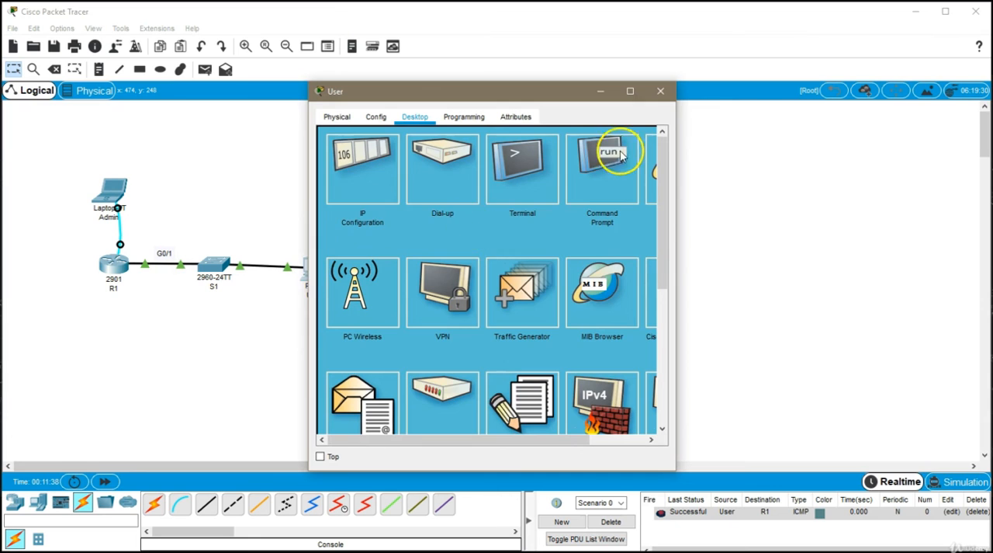
left_click(618, 149)
left_click_drag(574, 96, 614, 93)
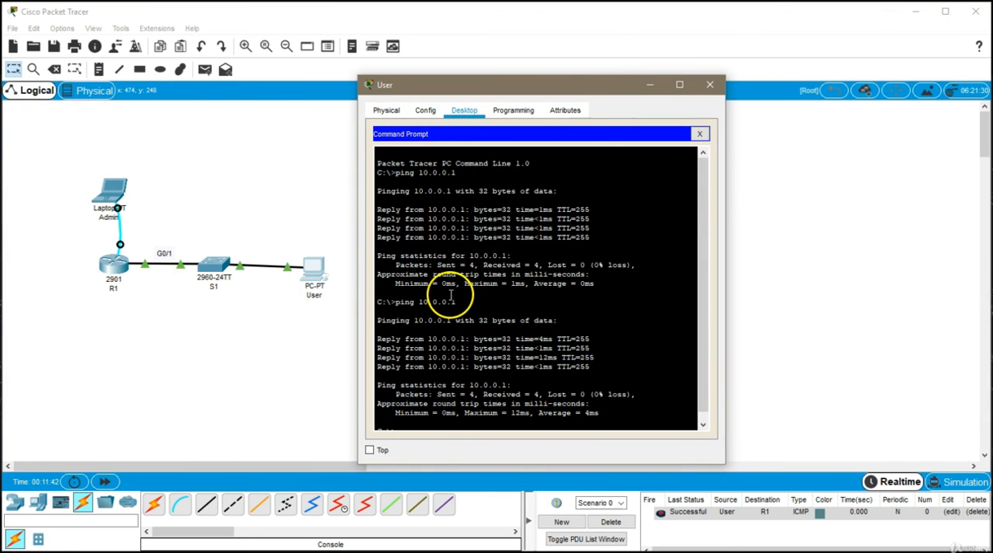
double_click(403, 303)
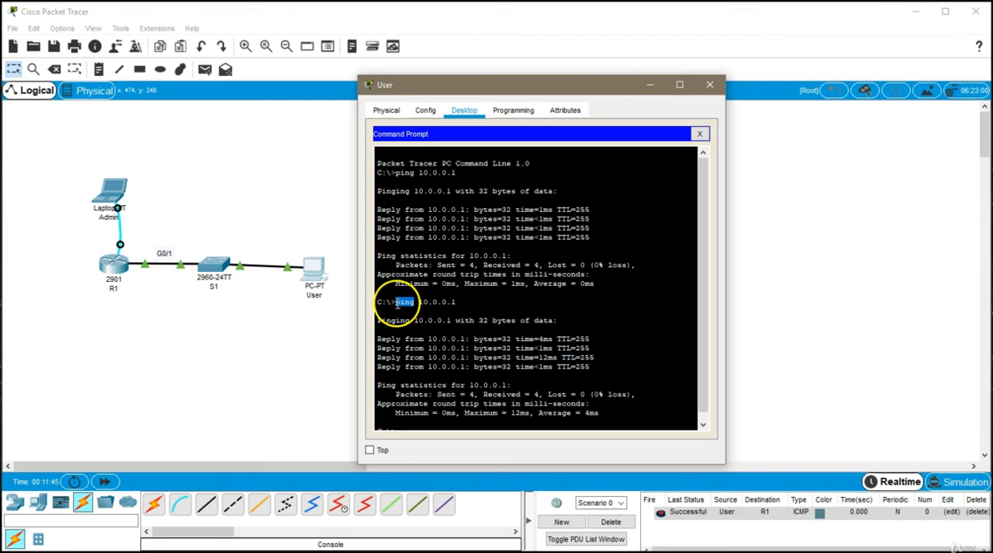
left_click(477, 310)
scroll(485, 392, "down", 1)
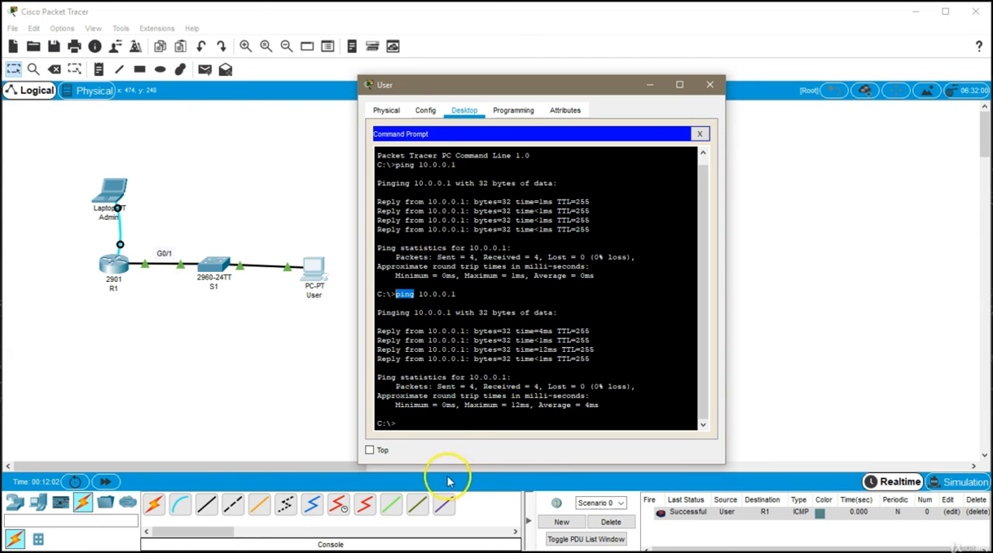